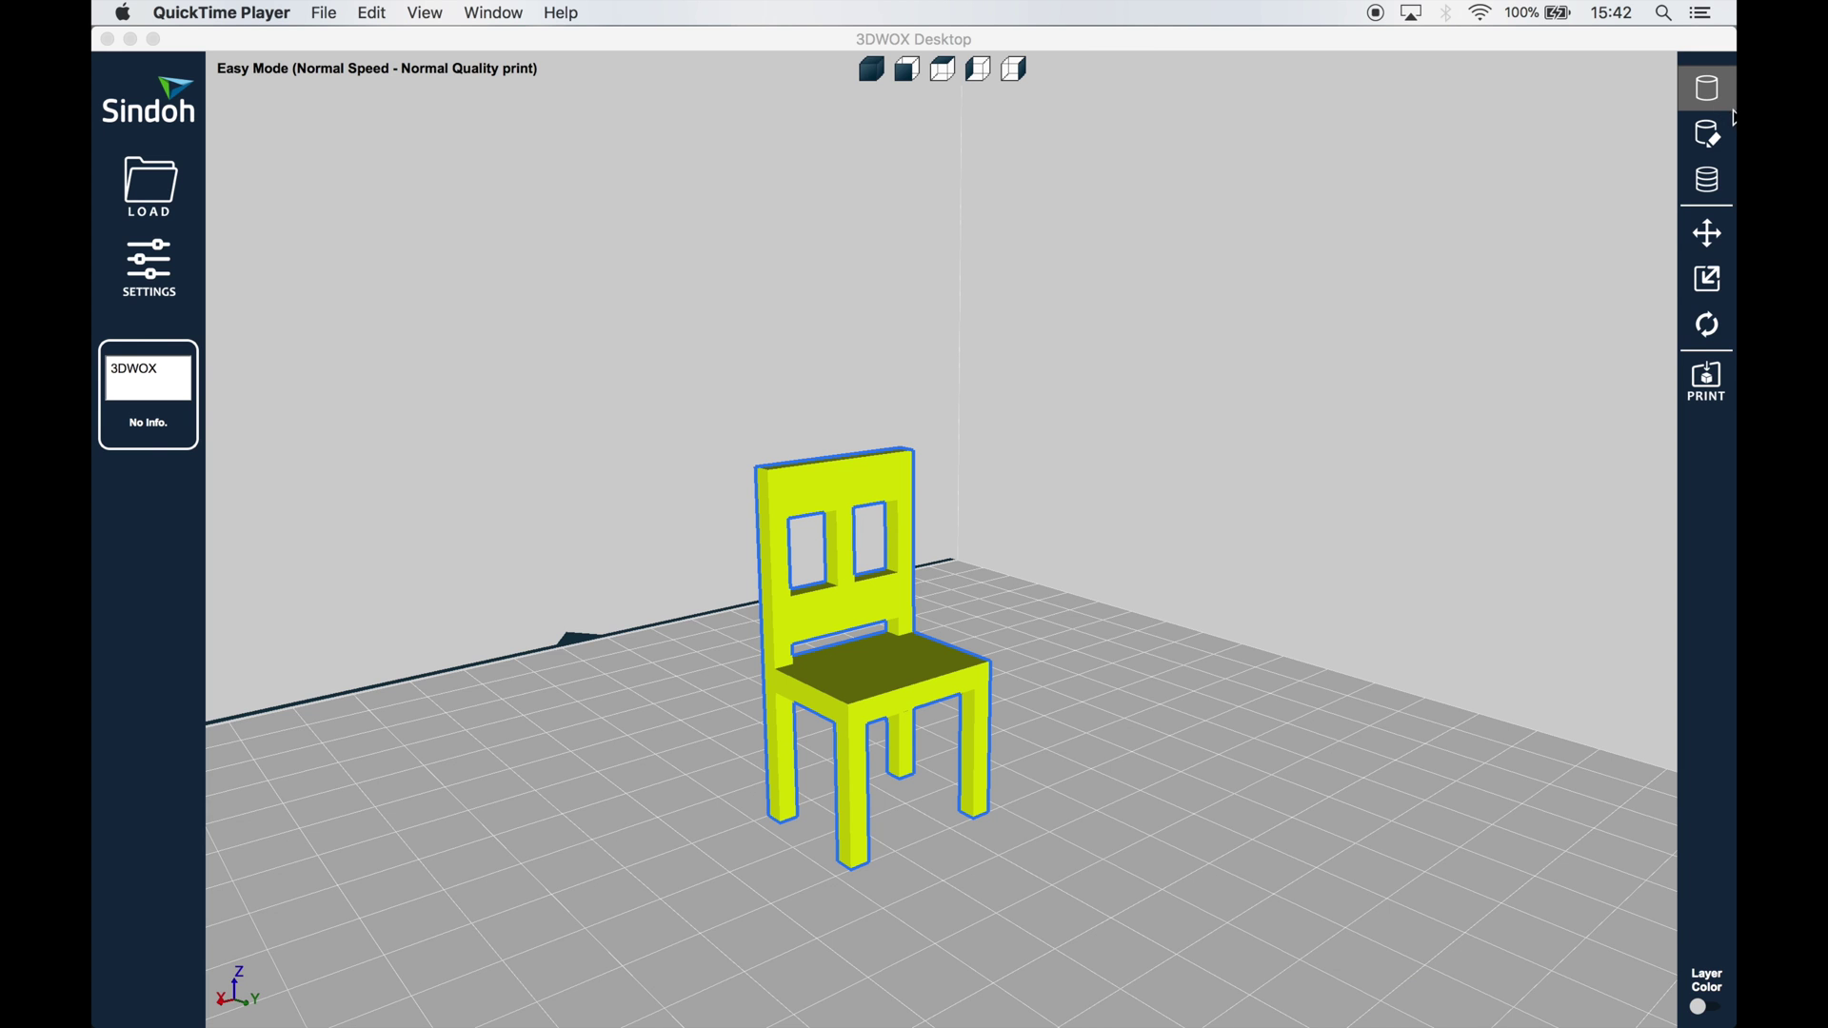
Slice the upright chair, accepting the overhang warning, and preview its layers (44 min, 1.31 m, 3.9 g).
left_click_drag(1698, 896, 1657, 696)
left_click(1709, 181)
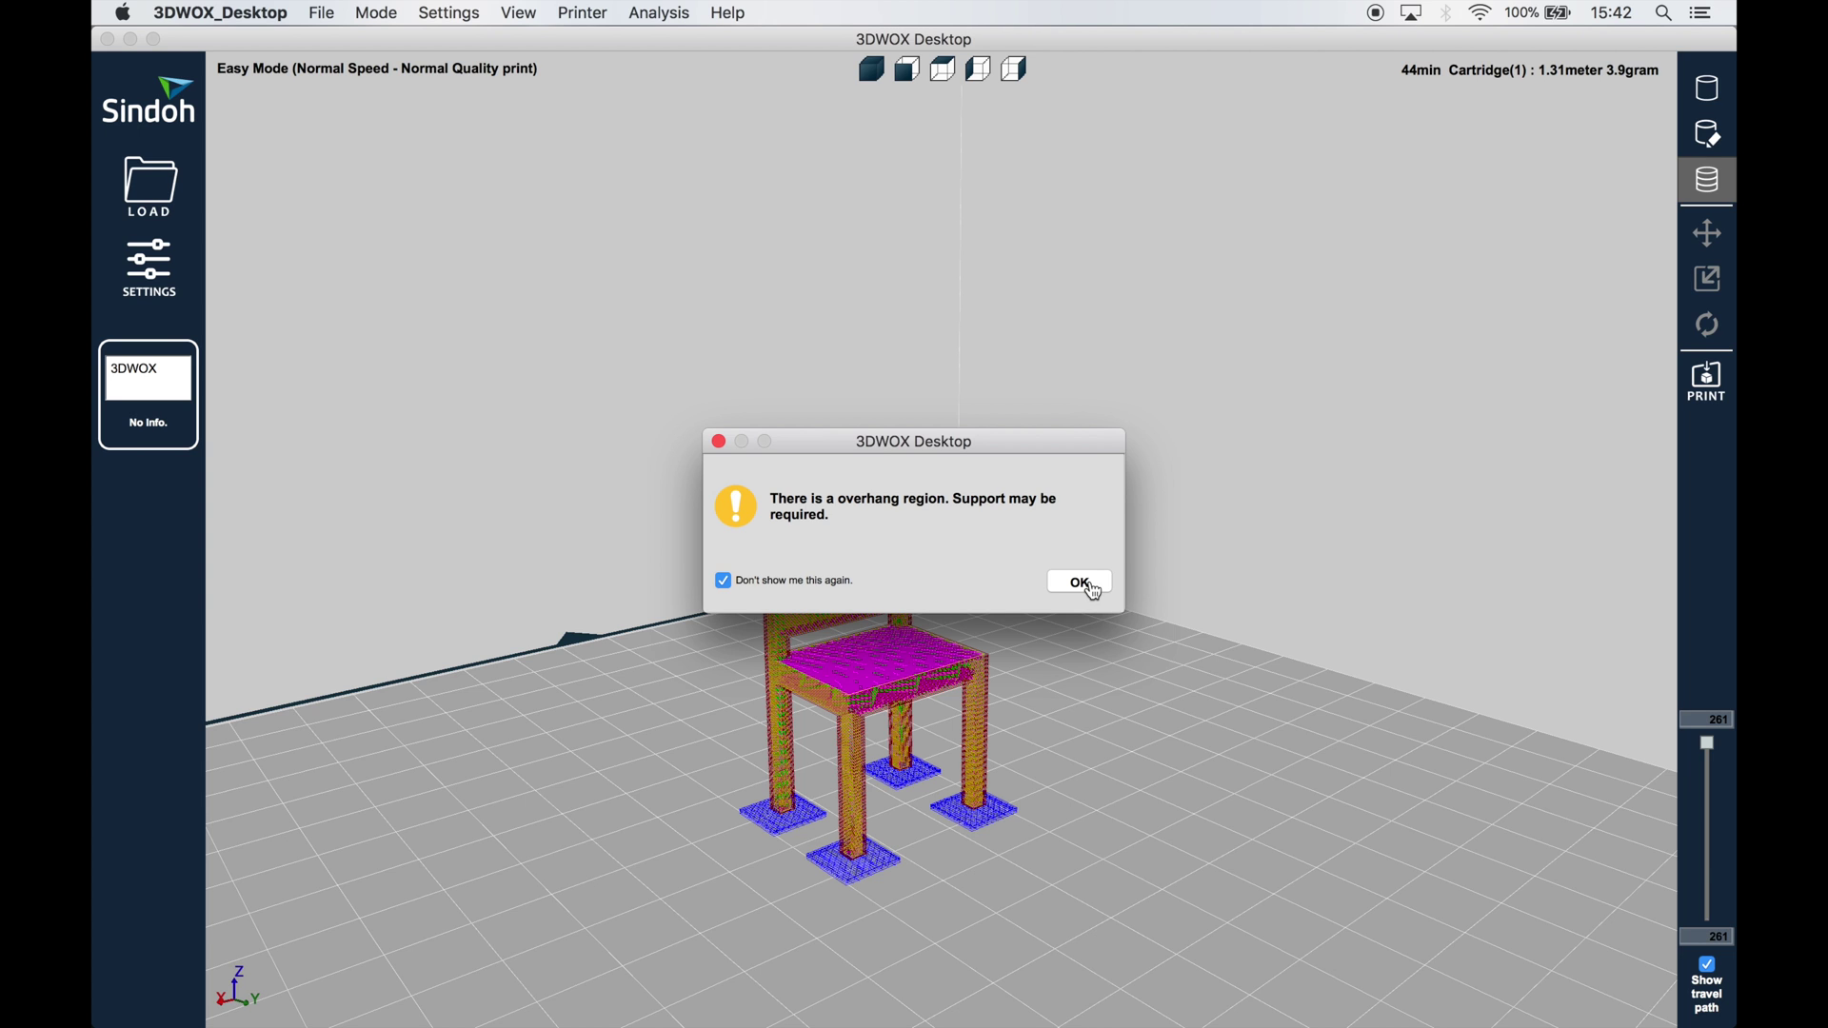
left_click(1082, 584)
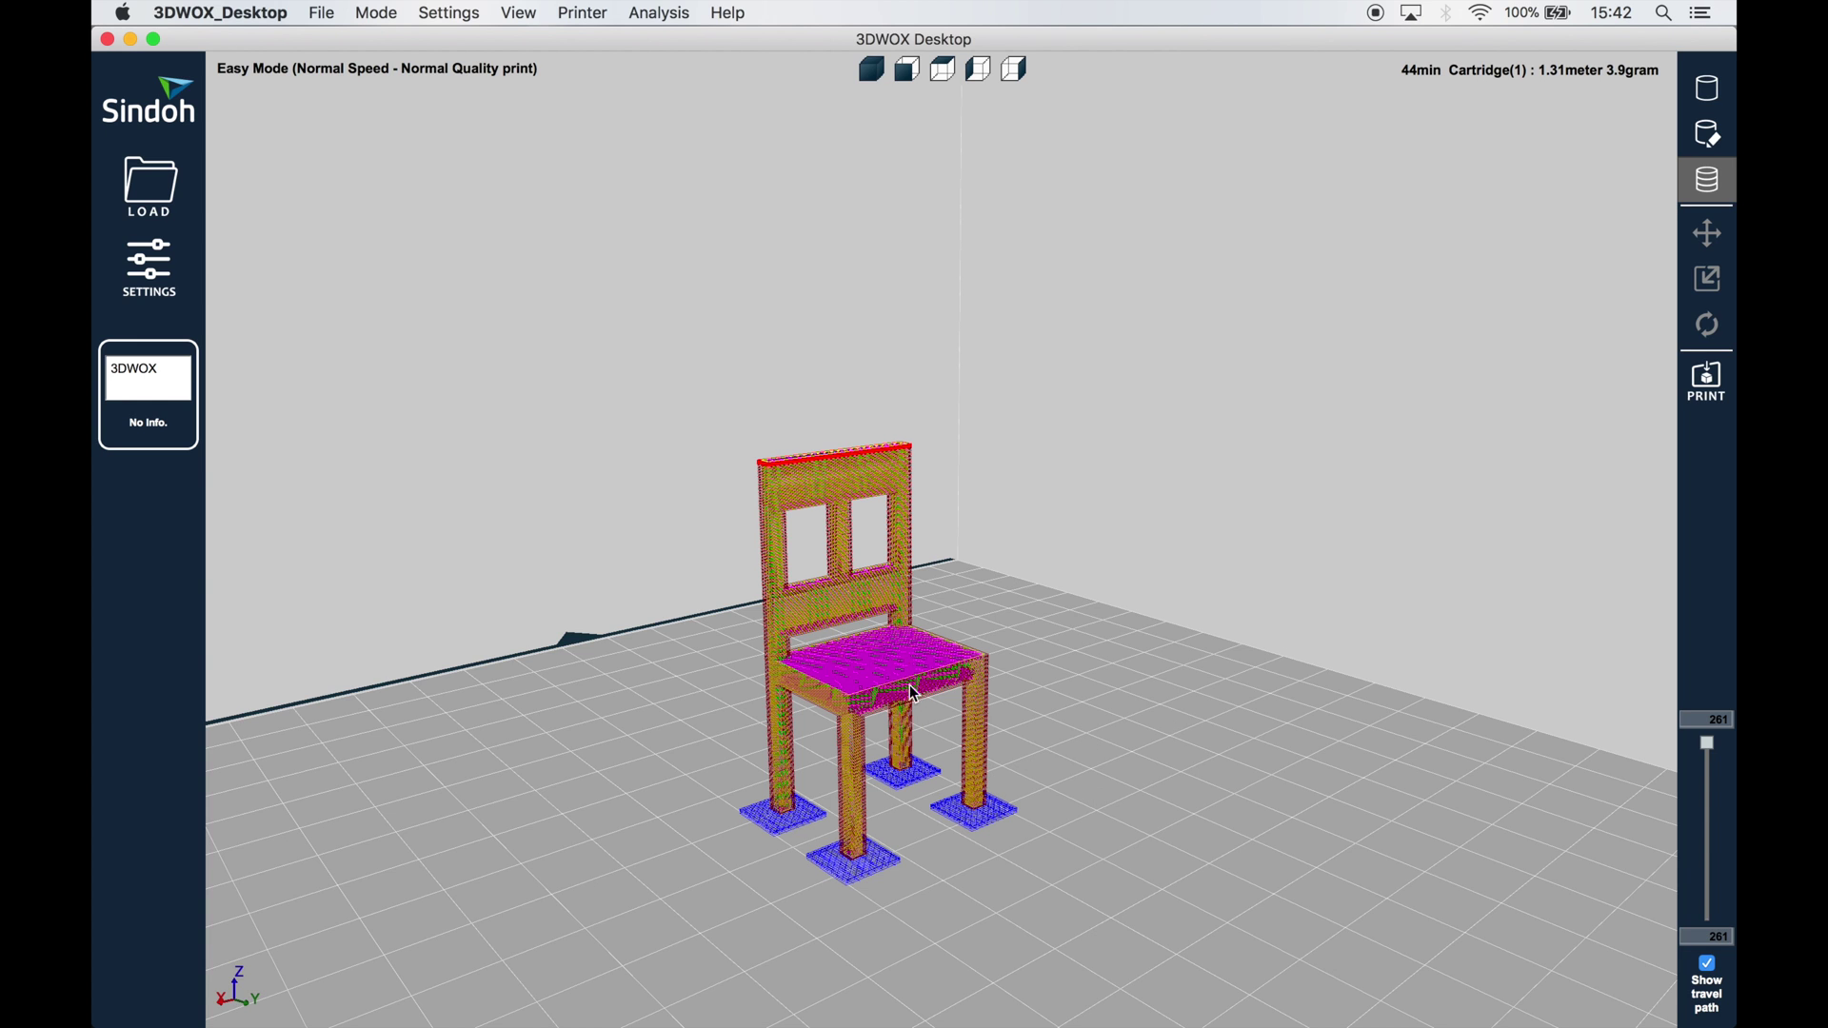
mouse_move(1711, 756)
left_mouse_down()
mouse_move(1706, 924)
mouse_move(1692, 852)
left_mouse_up()
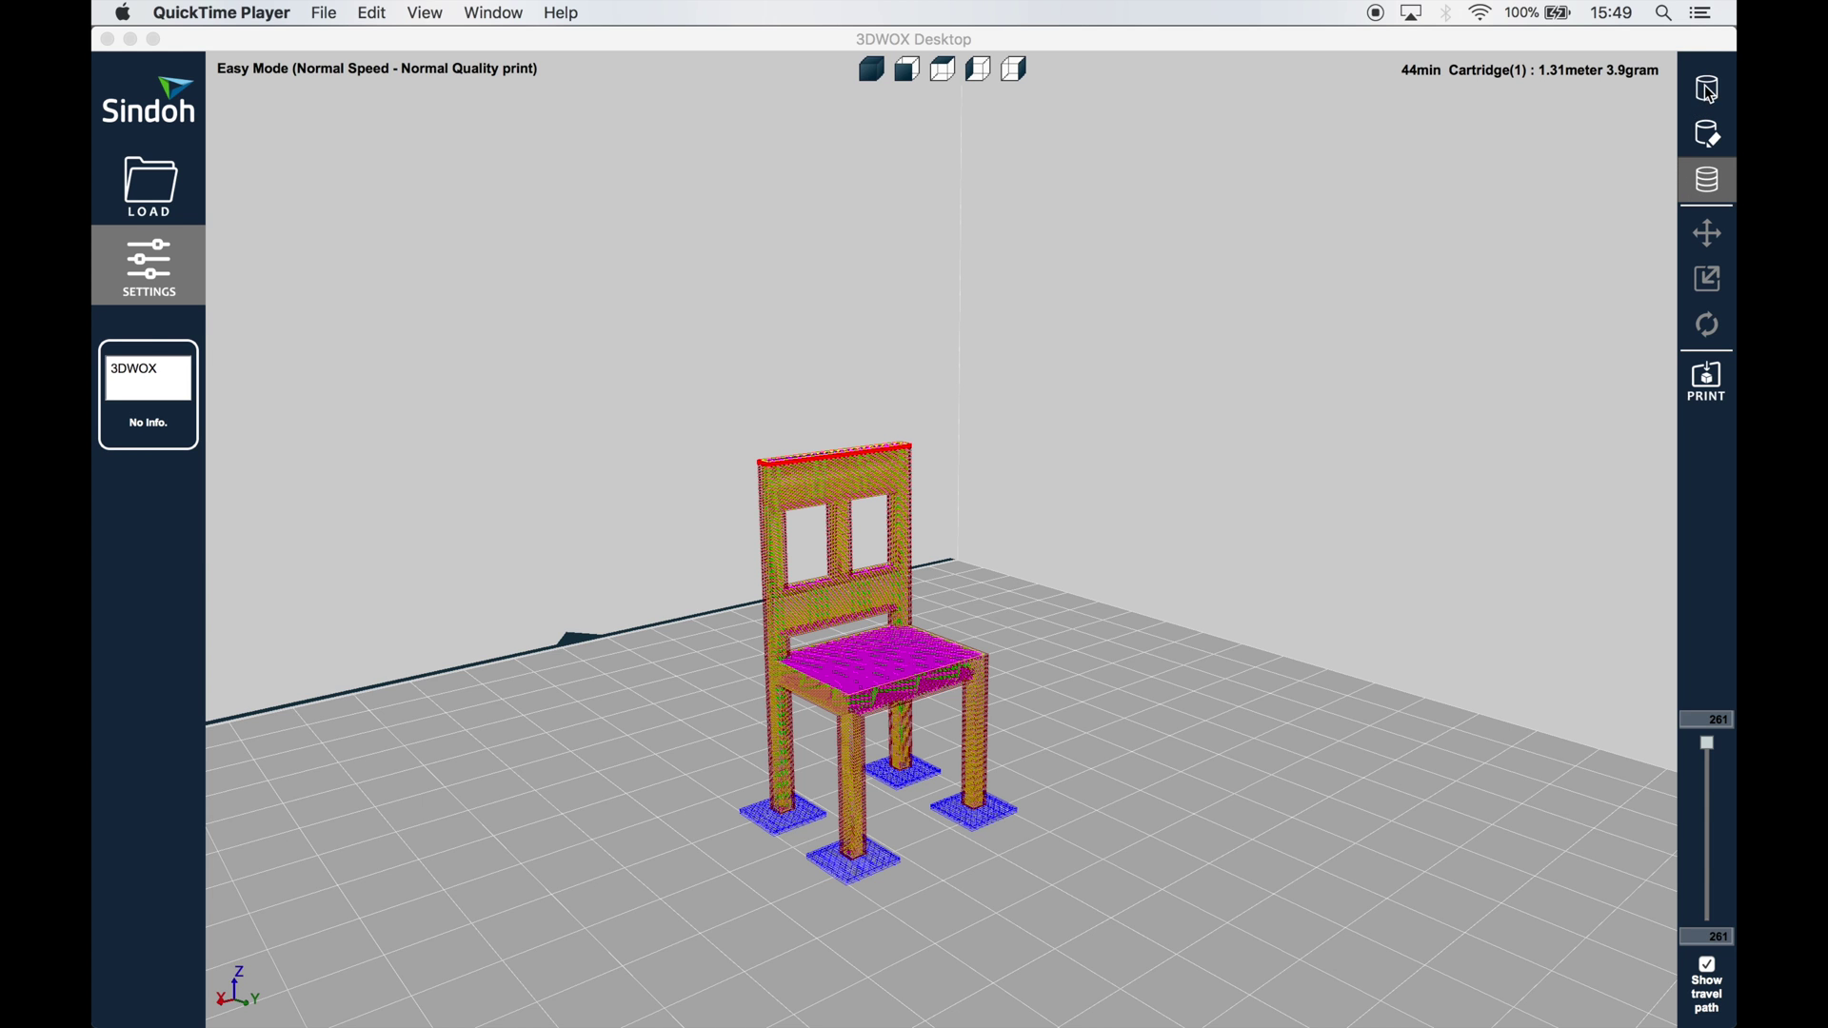
Set Support Placement to Touching Buildplate and re-slice the chair.
left_click(1710, 93)
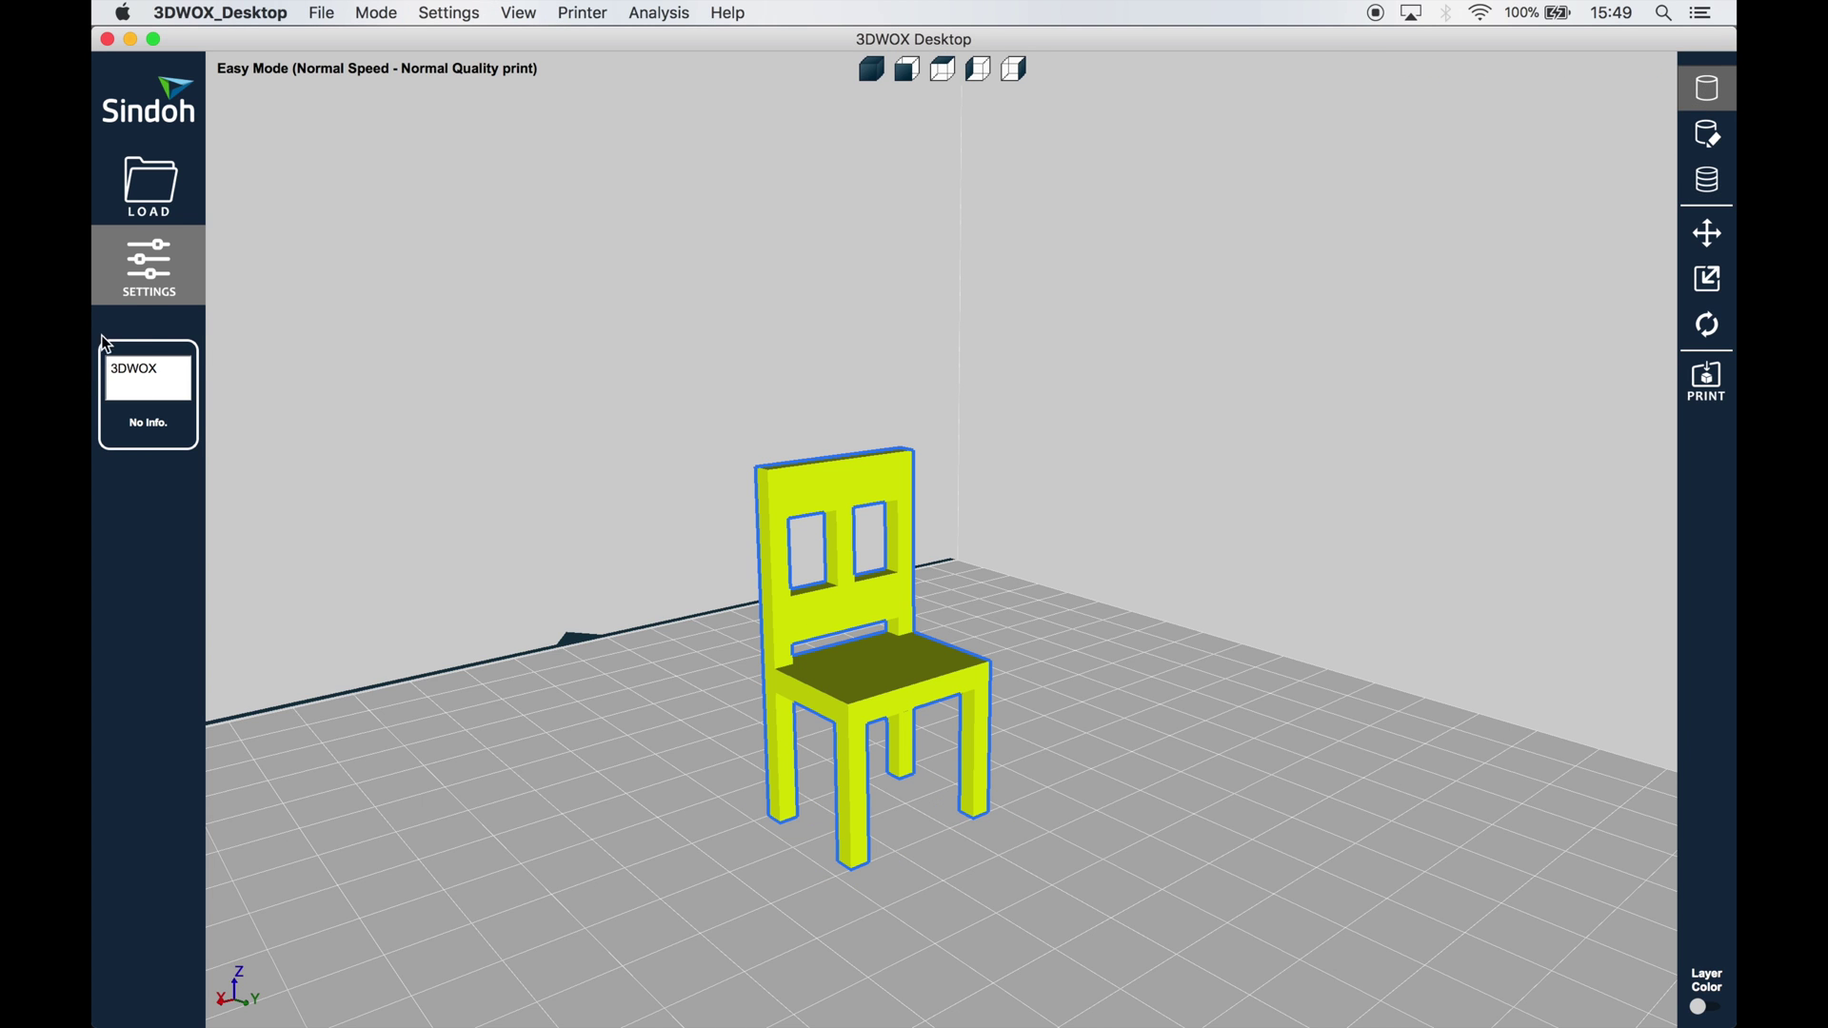
left_click(154, 282)
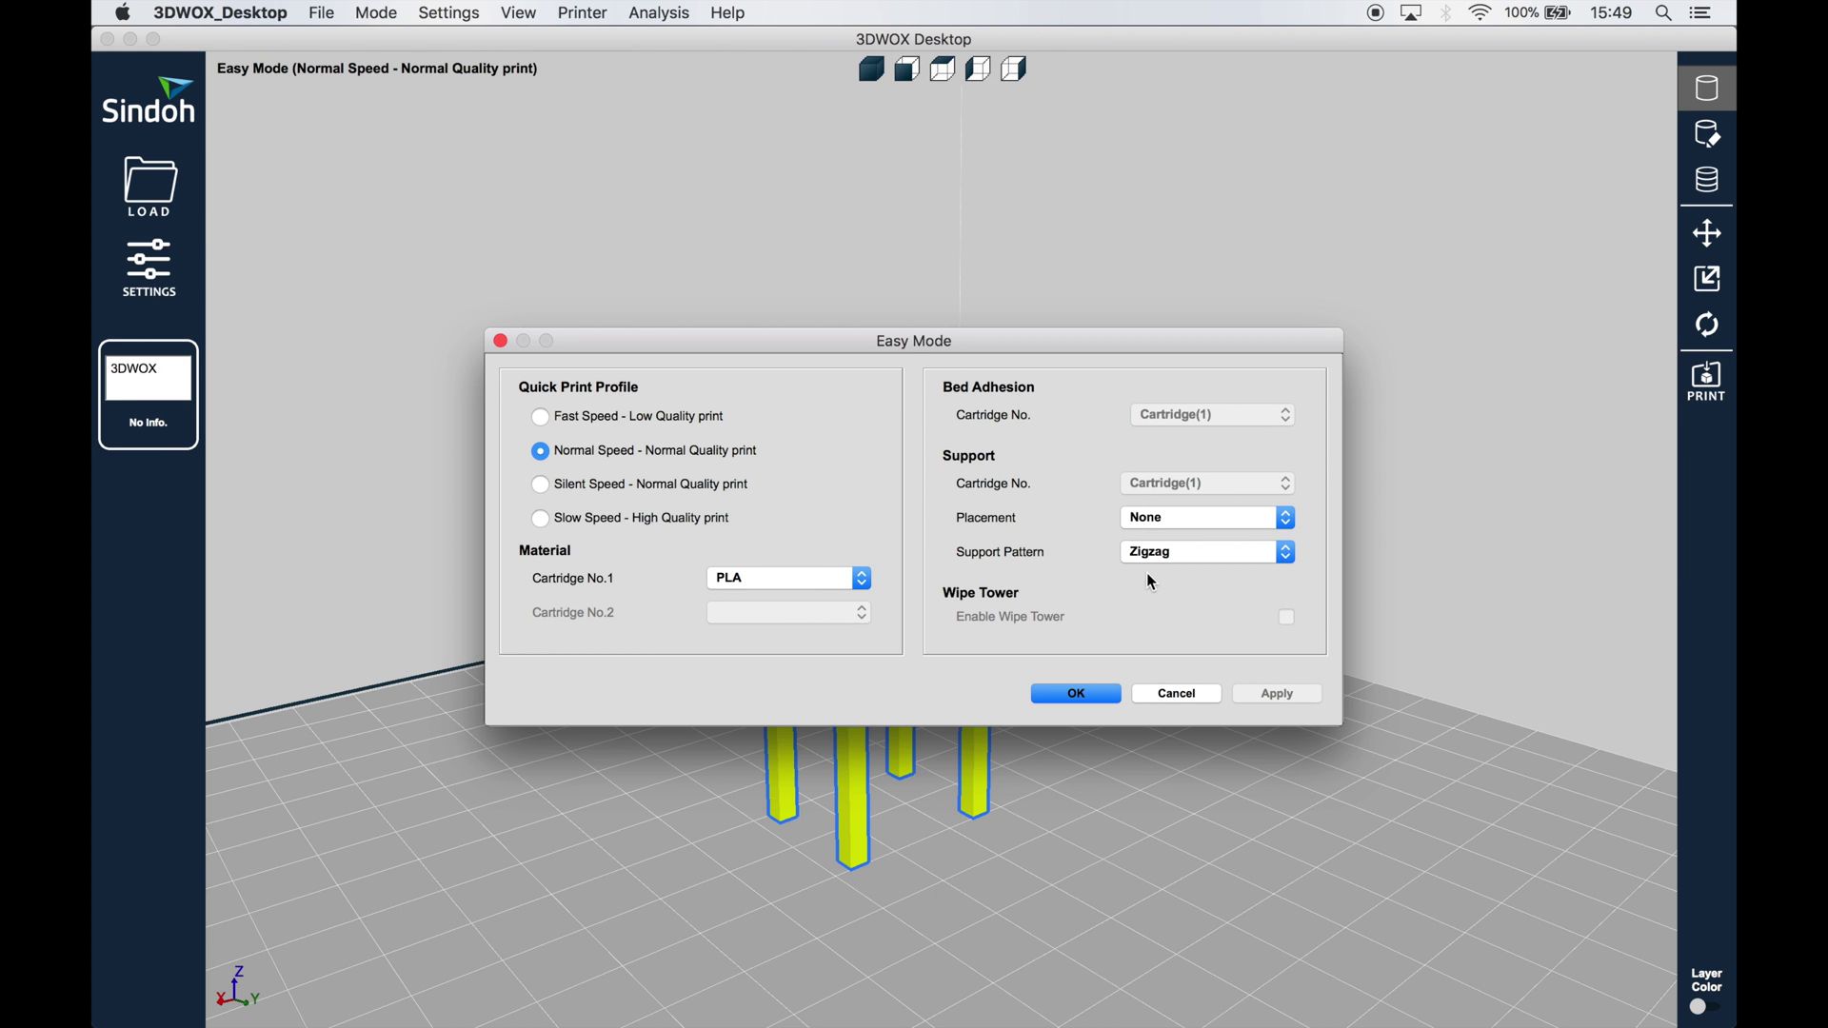
left_click(1148, 521)
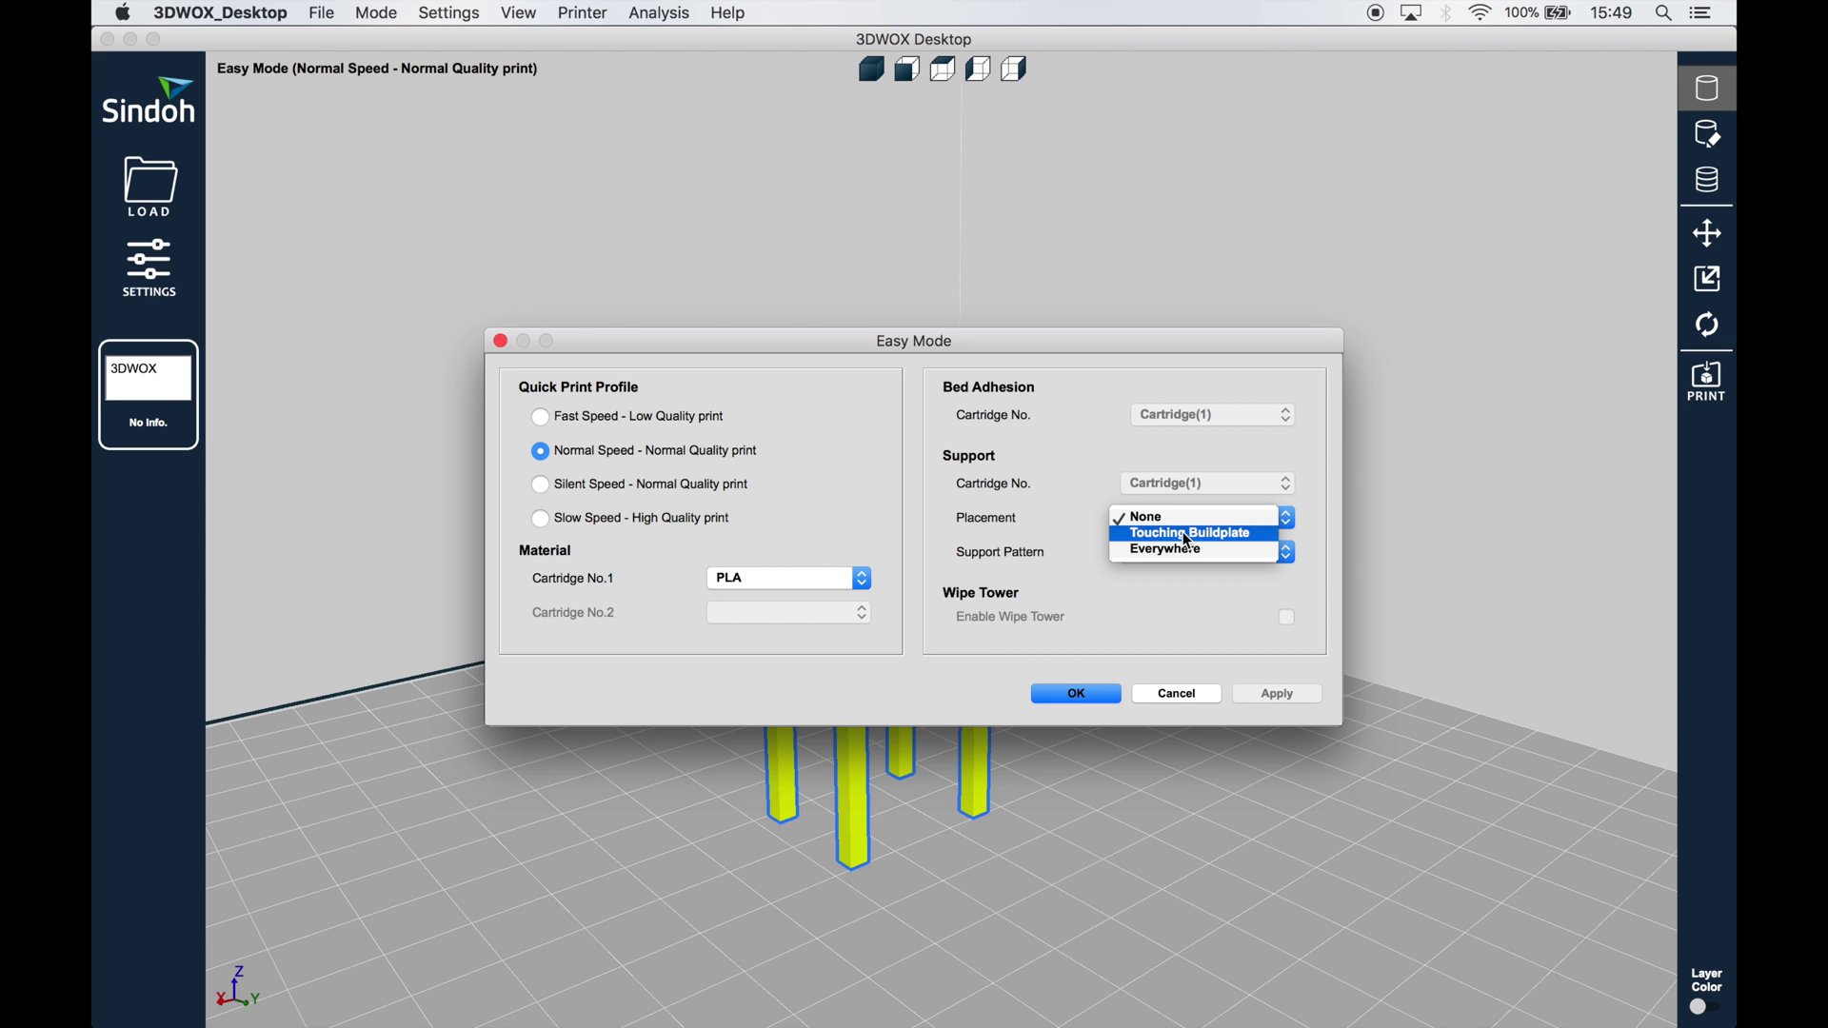
left_click(1185, 535)
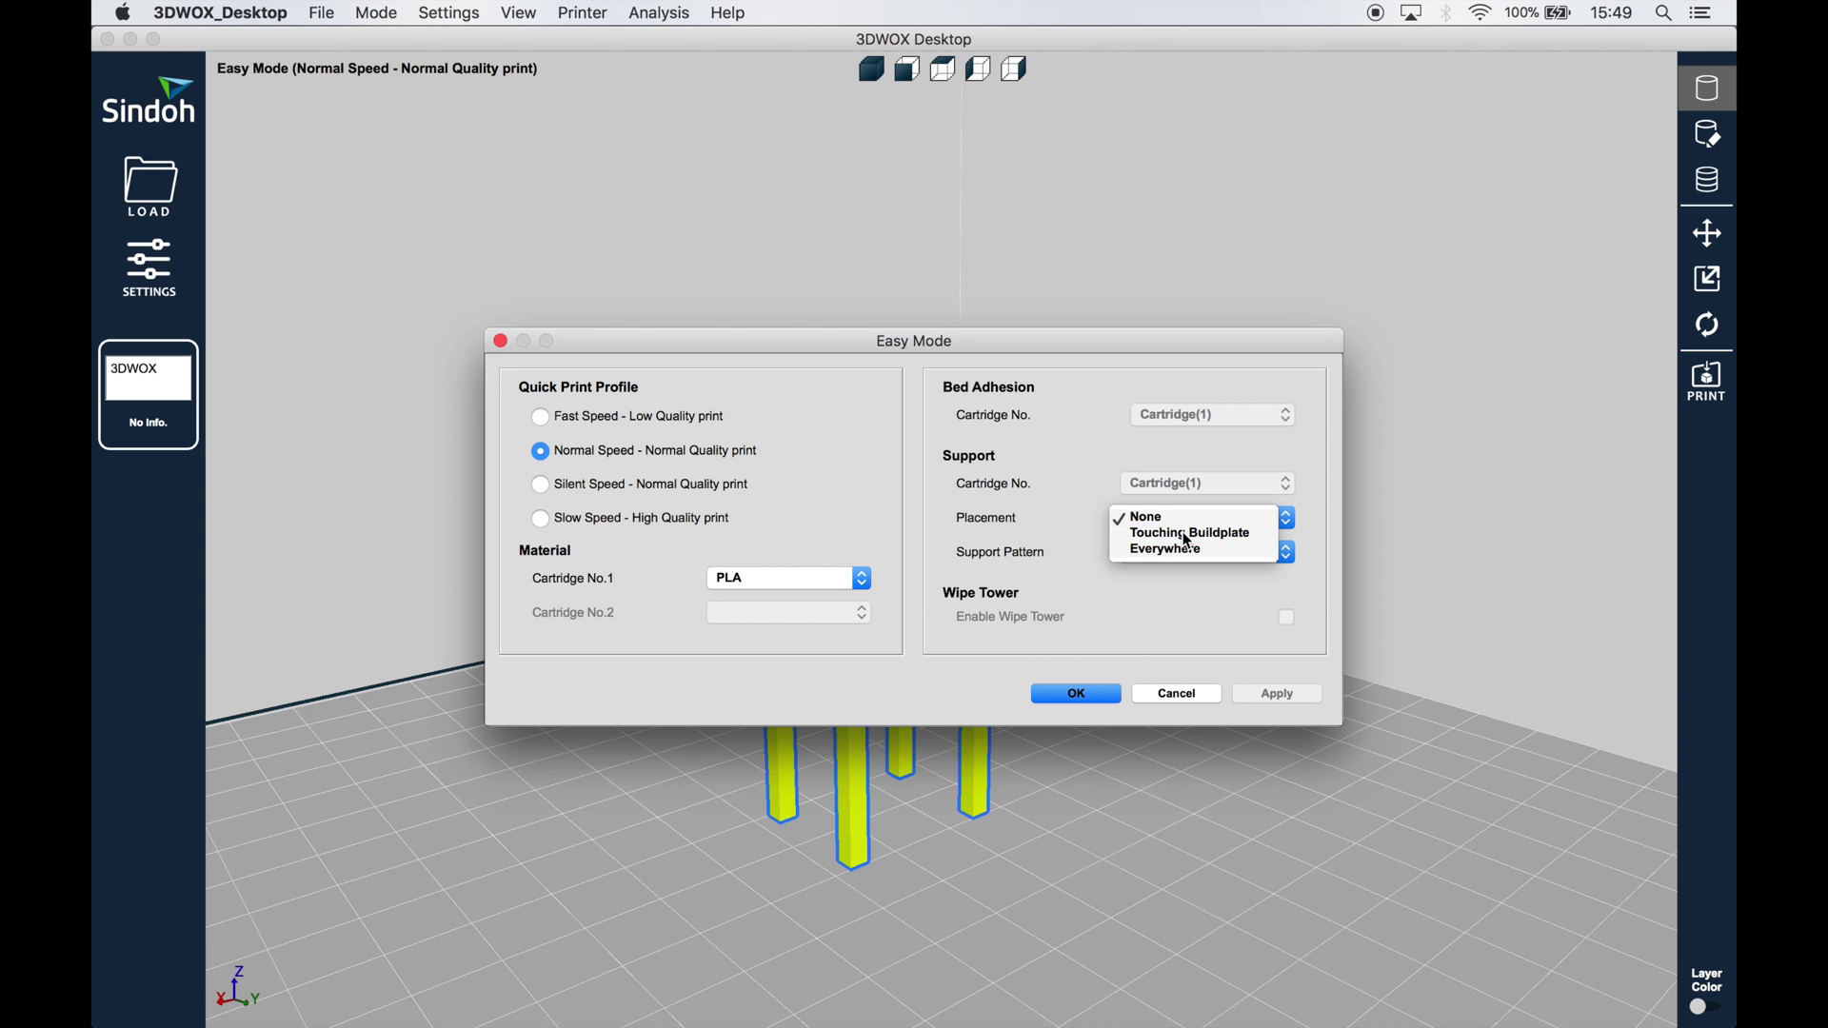
left_click(1108, 695)
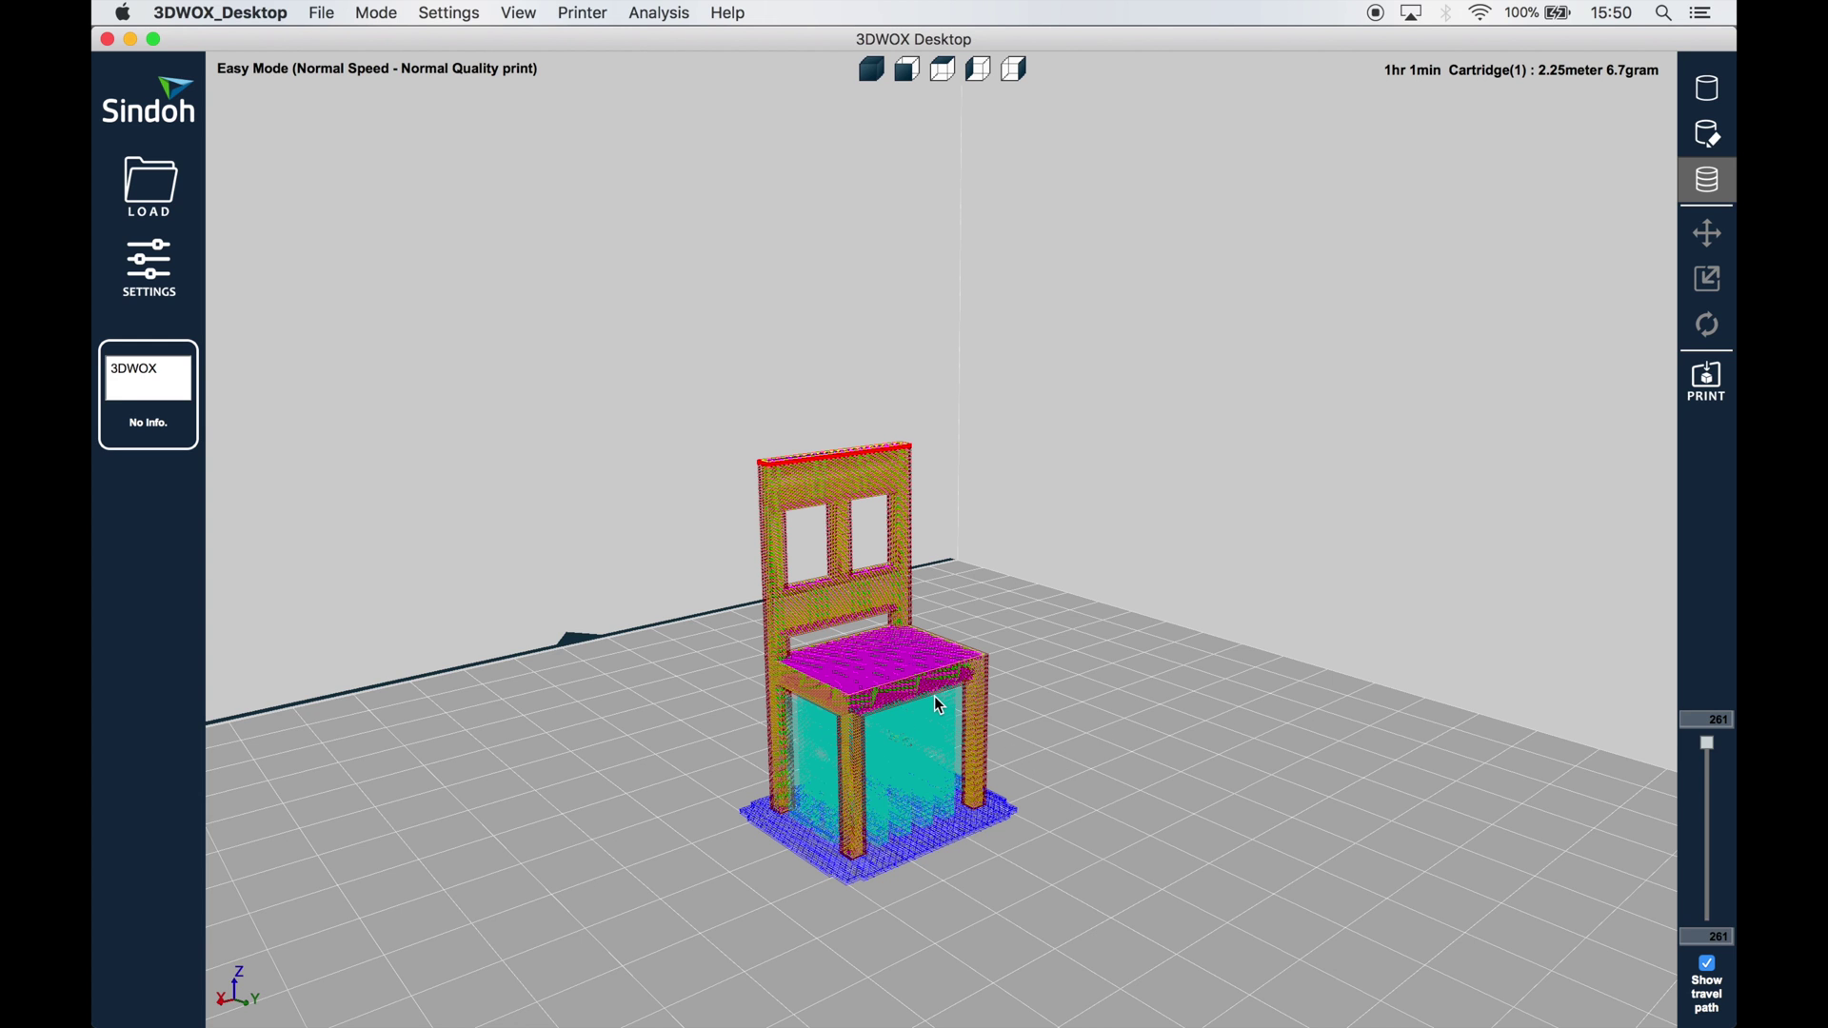
Change Support Placement to Everywhere and re-slice (1hr 4min, 2.27 m, 6.8 g).
left_click(148, 272)
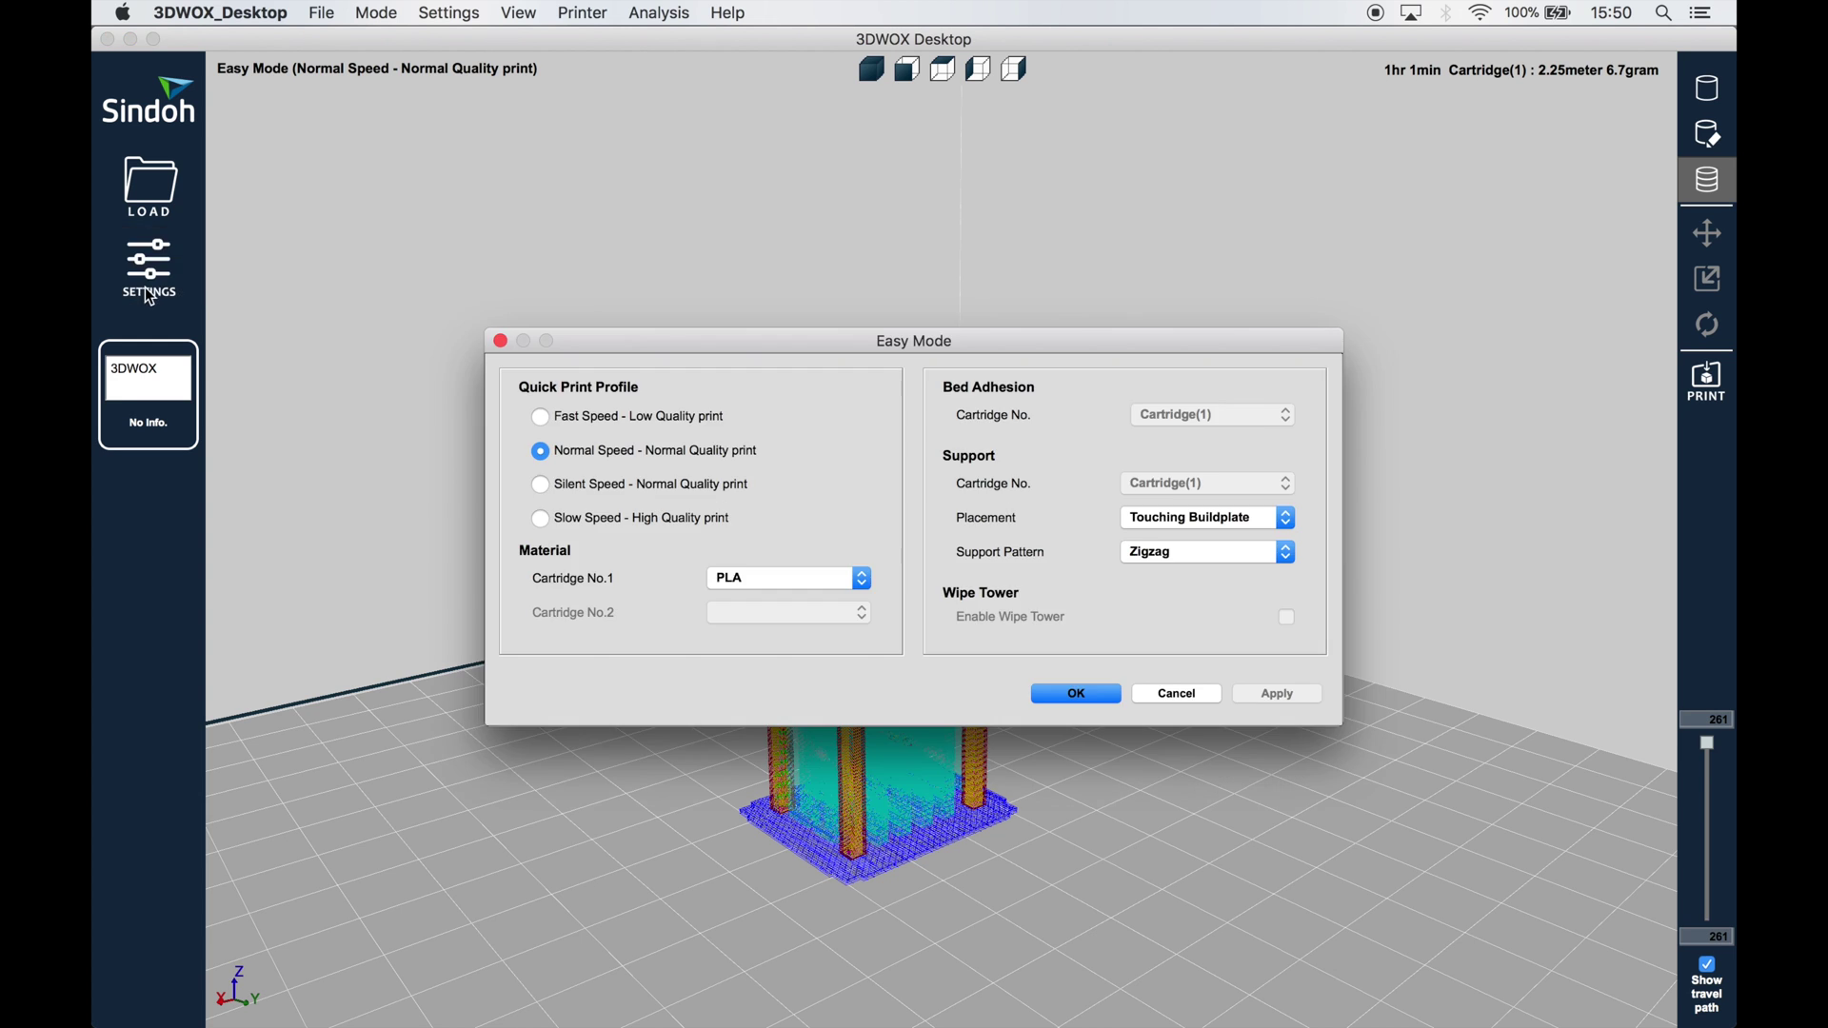
left_click(1208, 518)
left_click(1080, 697)
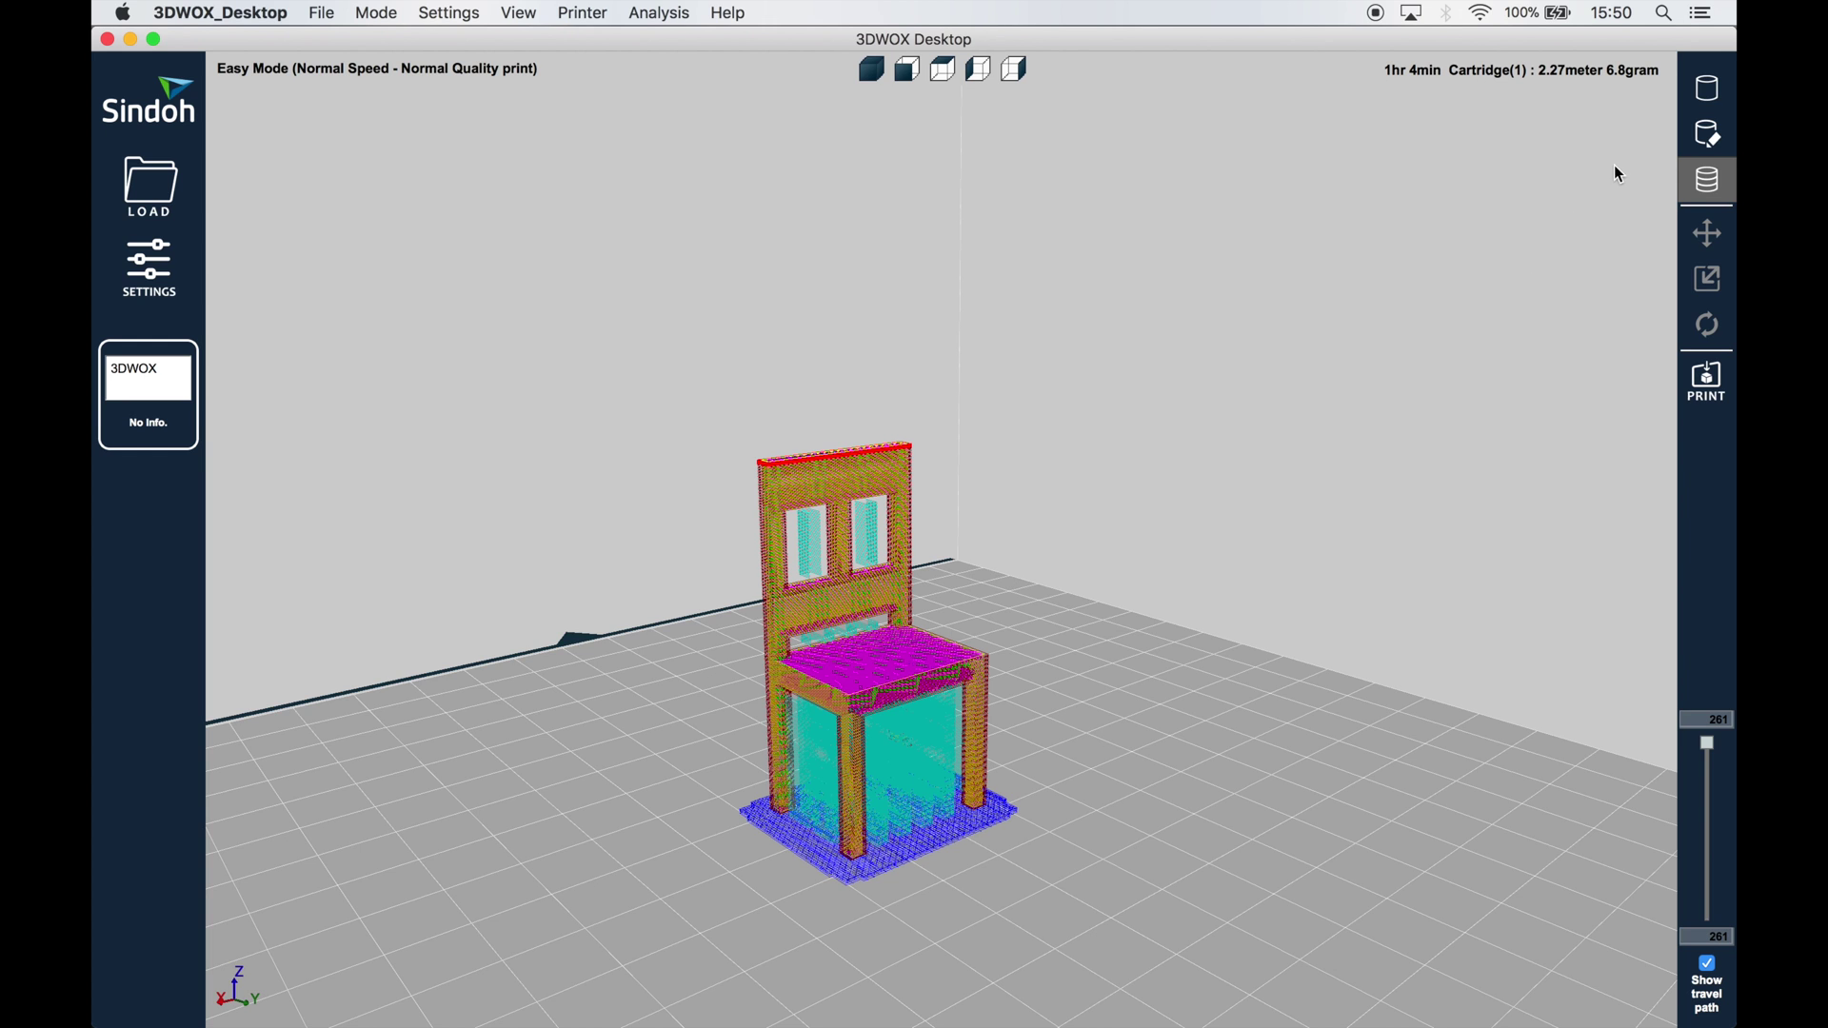
Rotate the chair +90° about X onto its back and re-slice (48 min, 1.91 m, 5.7 g).
left_click(1701, 103)
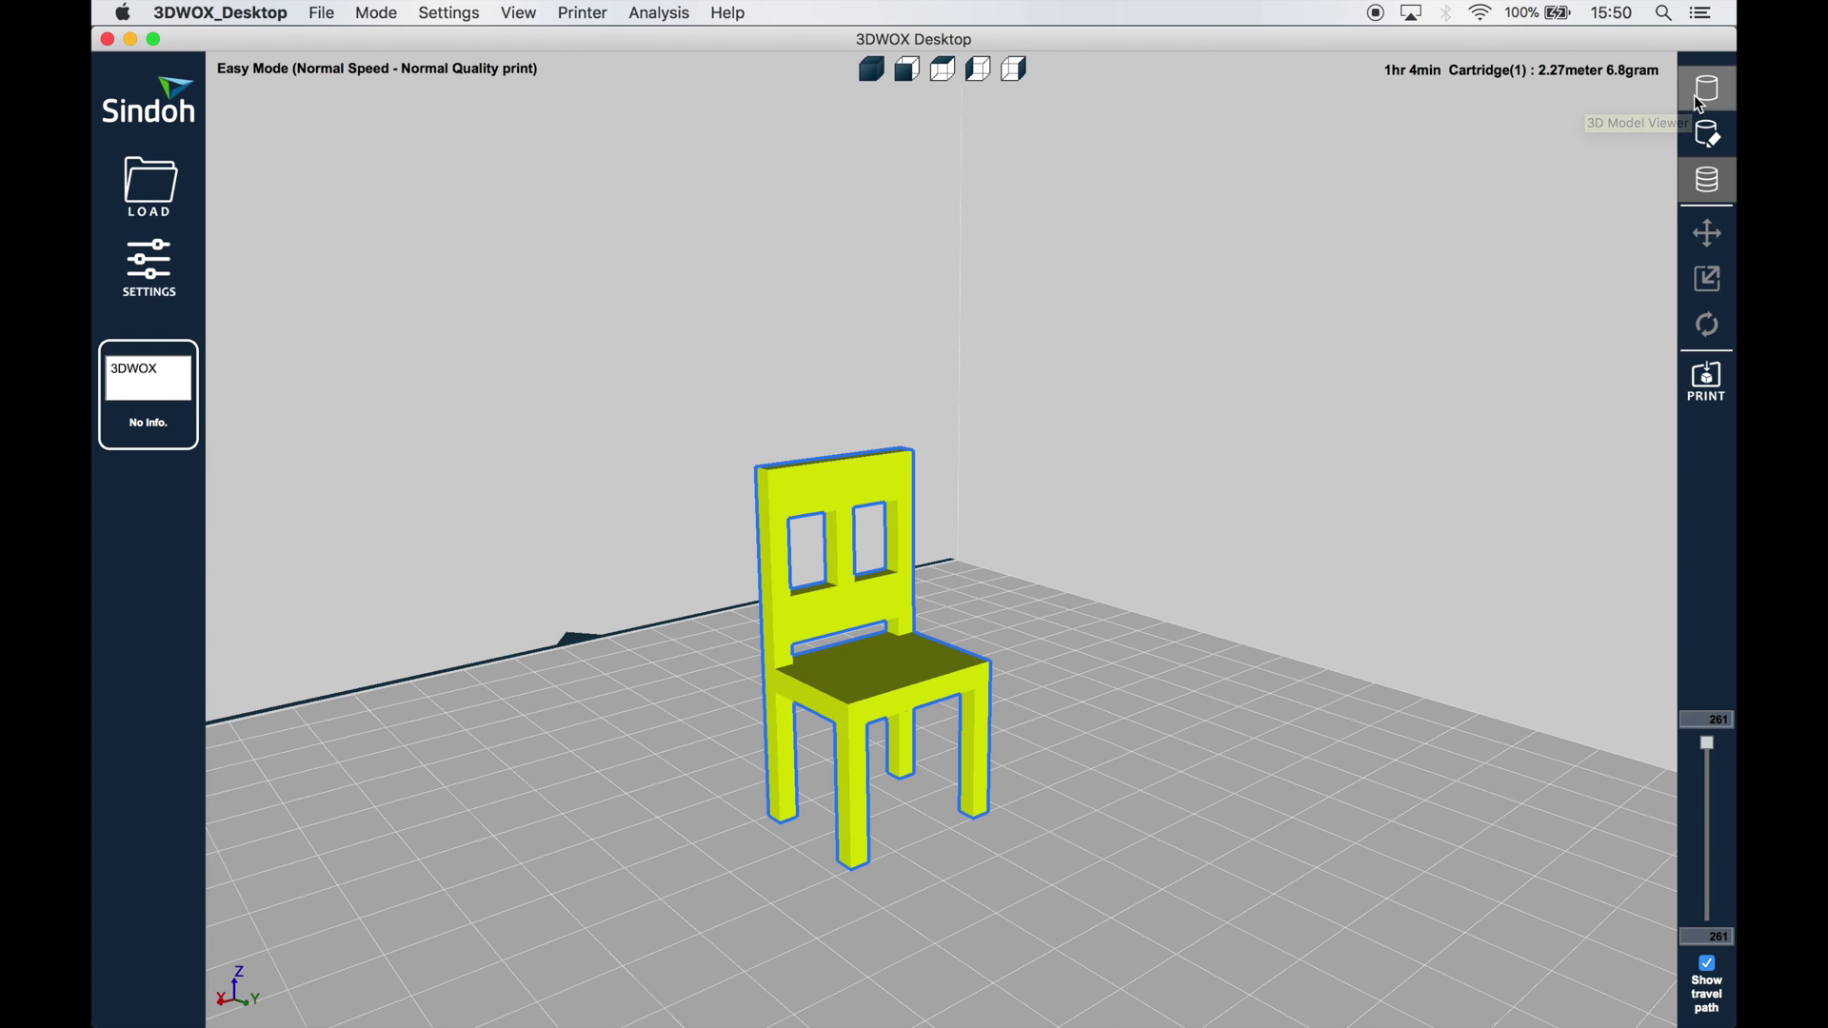
left_click(1706, 329)
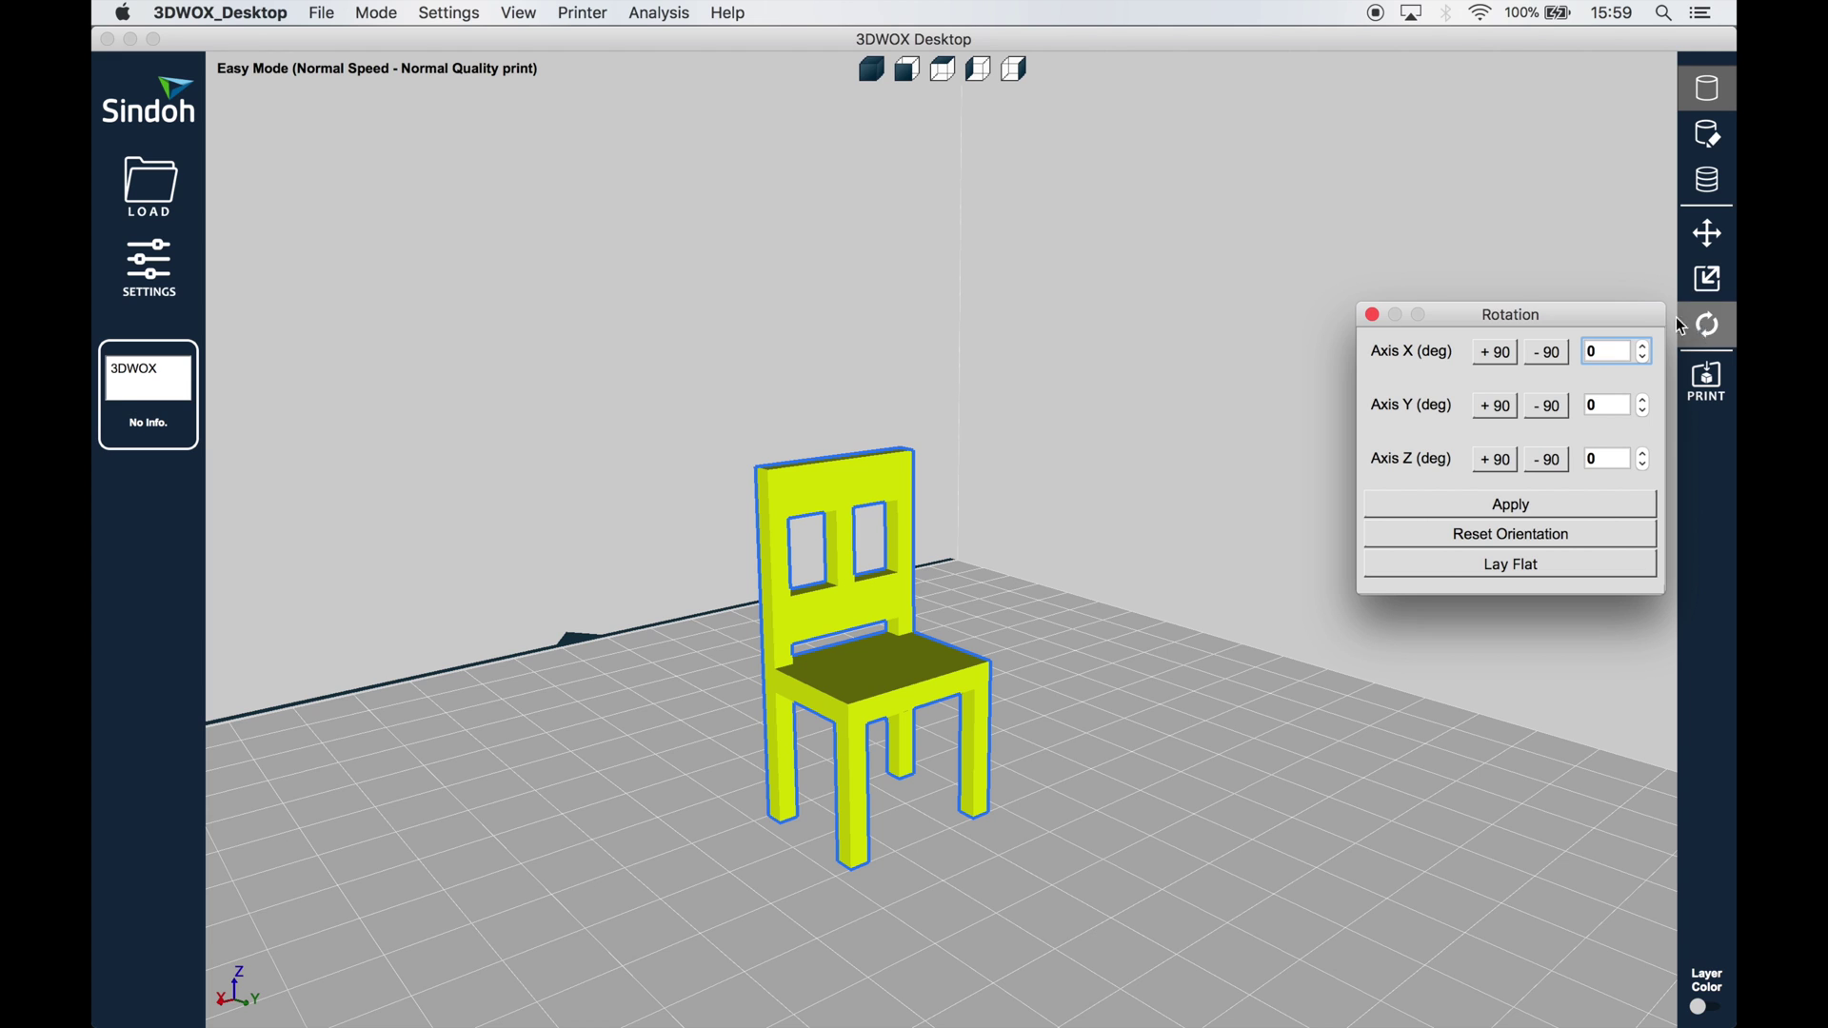
left_click(1495, 354)
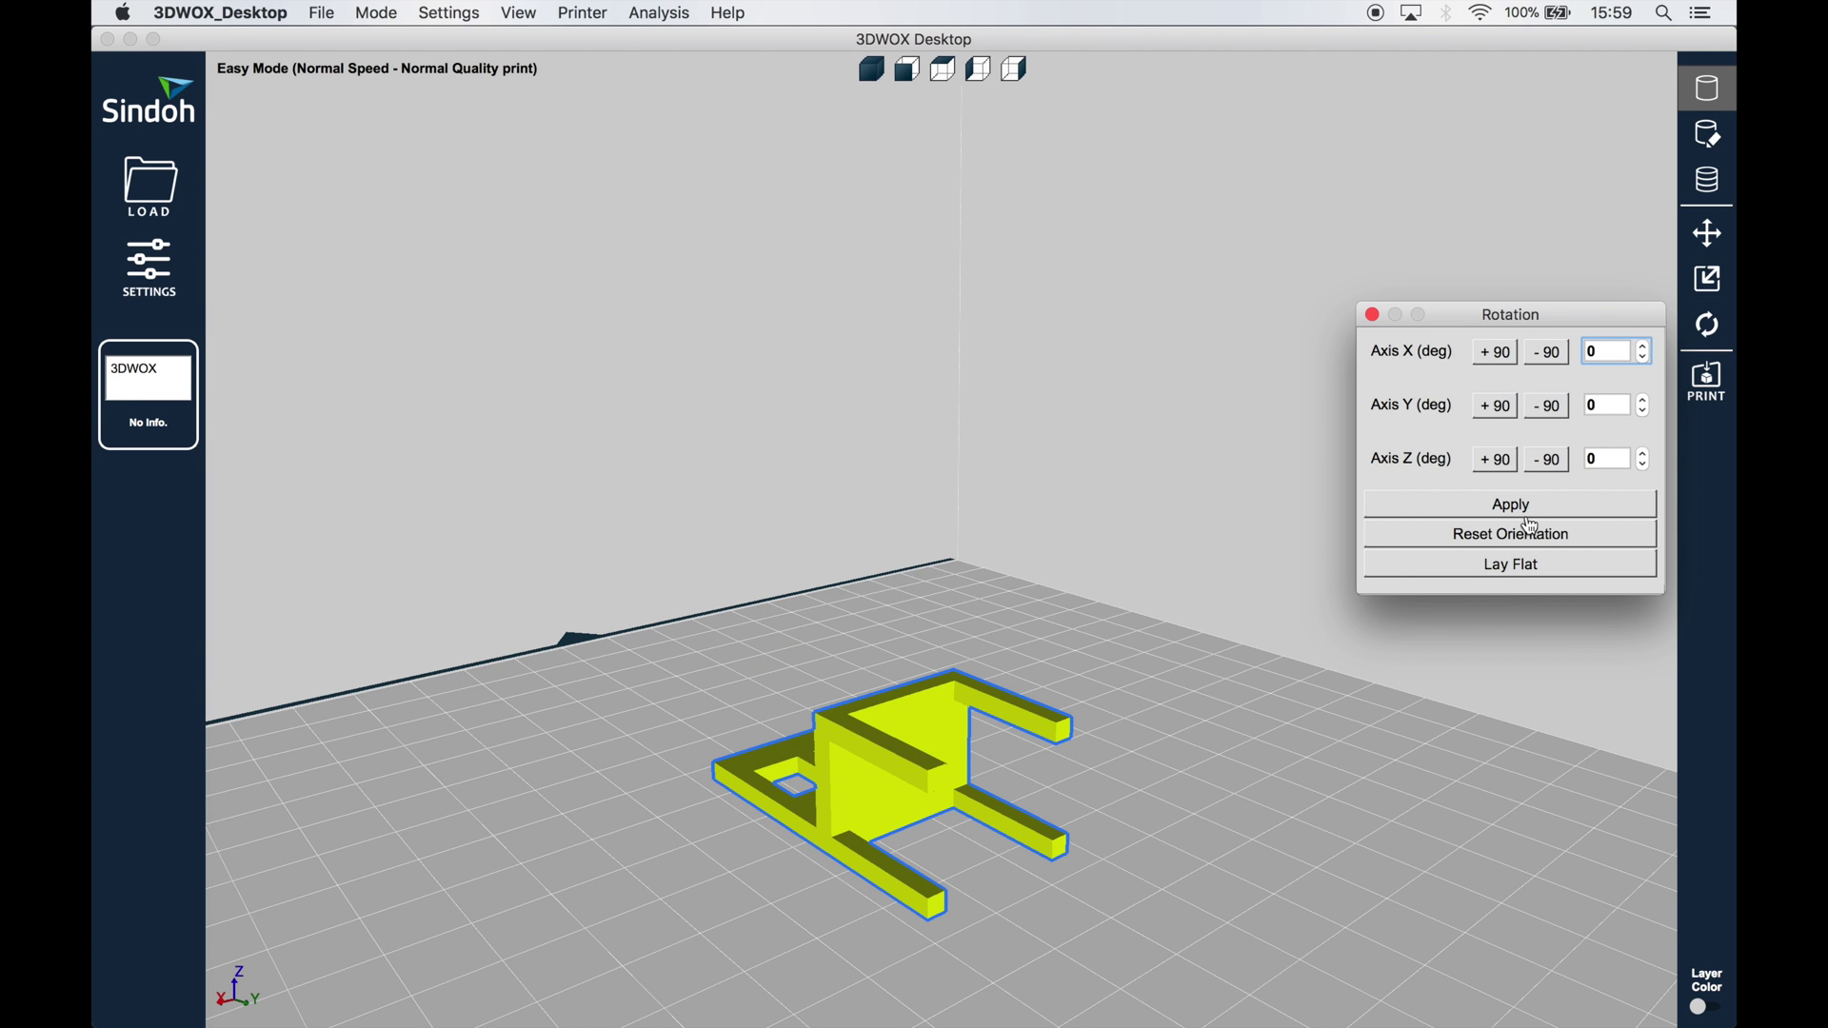
left_click(1372, 314)
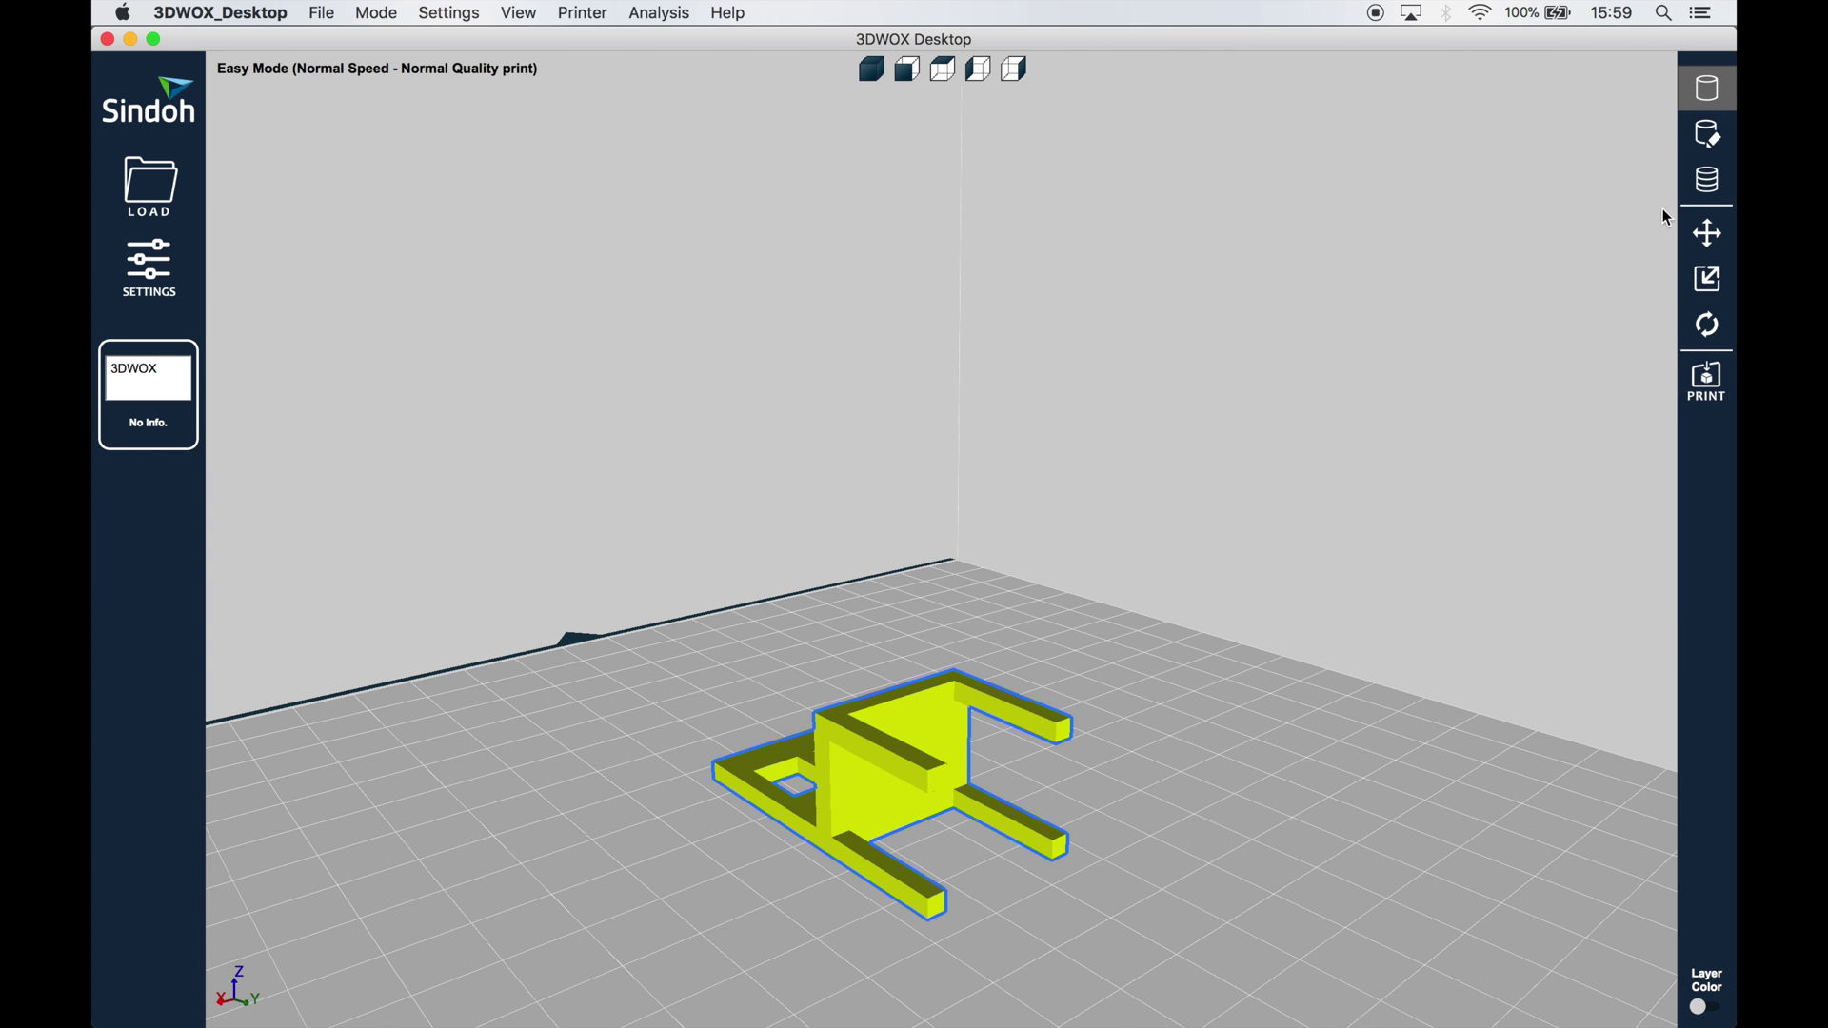
left_click(1710, 180)
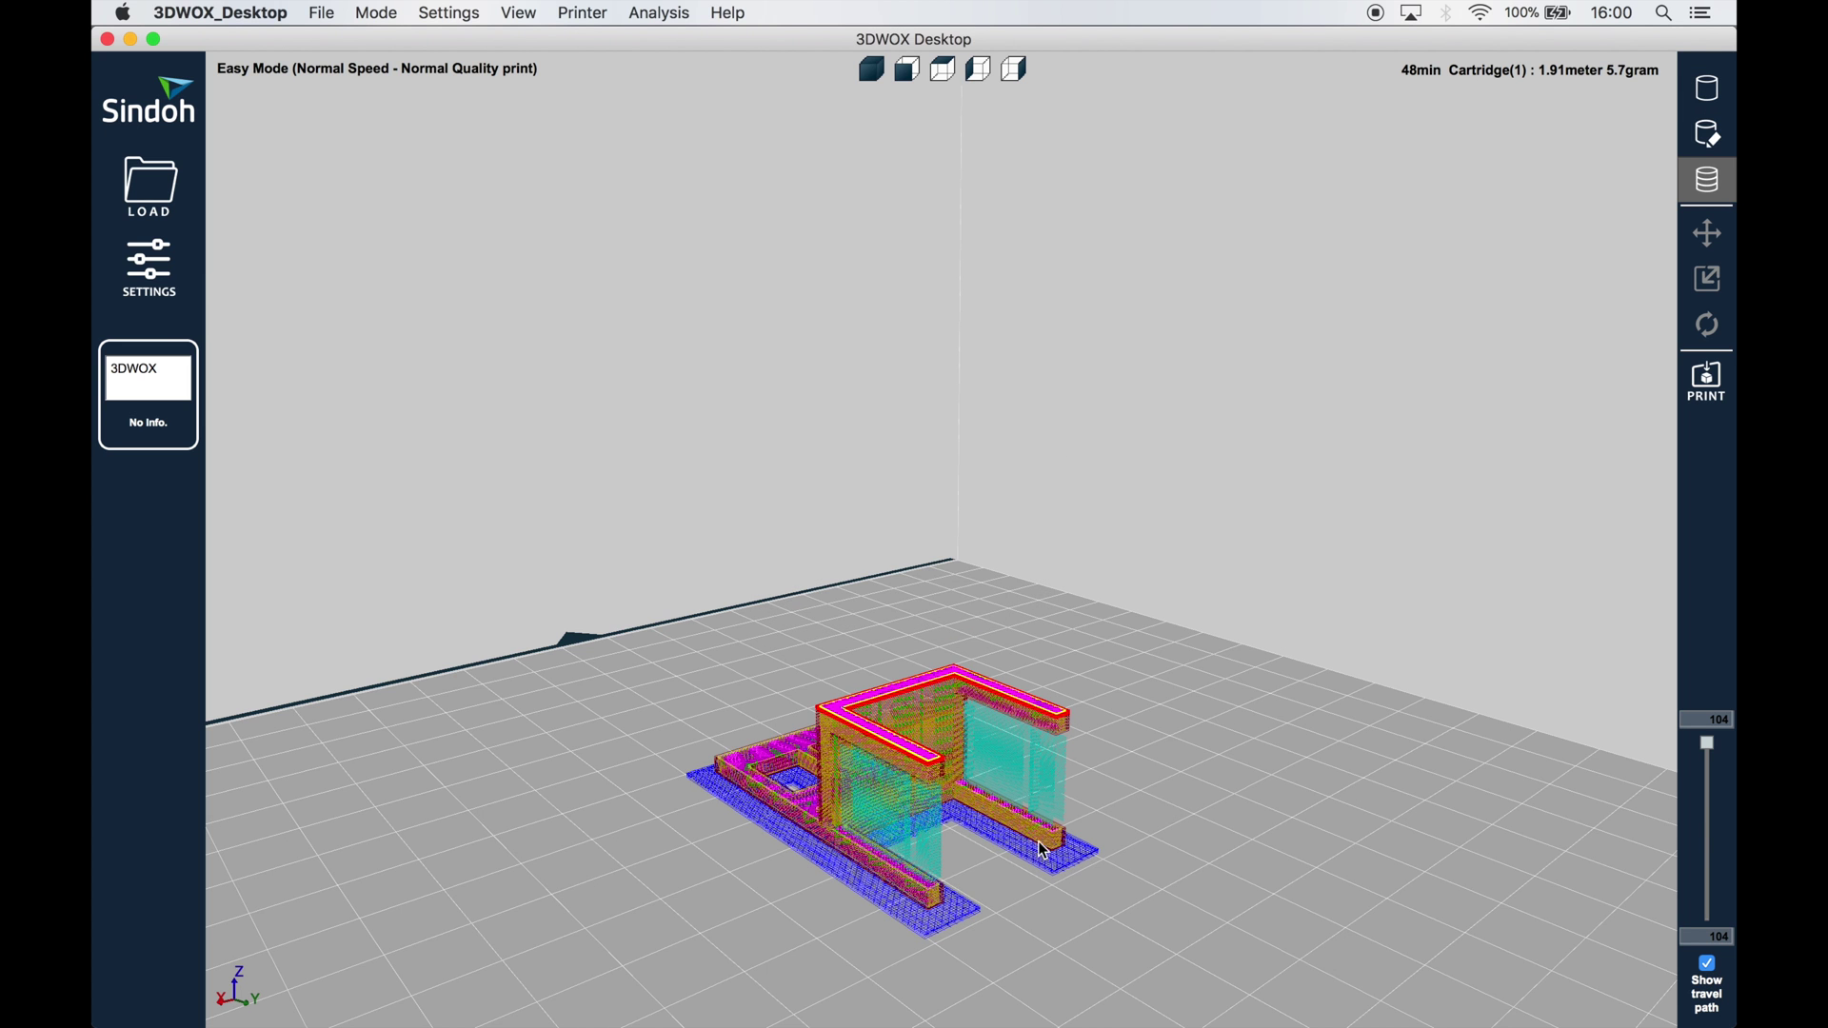
mouse_move(1709, 743)
left_mouse_down()
mouse_move(1711, 890)
mouse_move(1706, 645)
left_mouse_up()
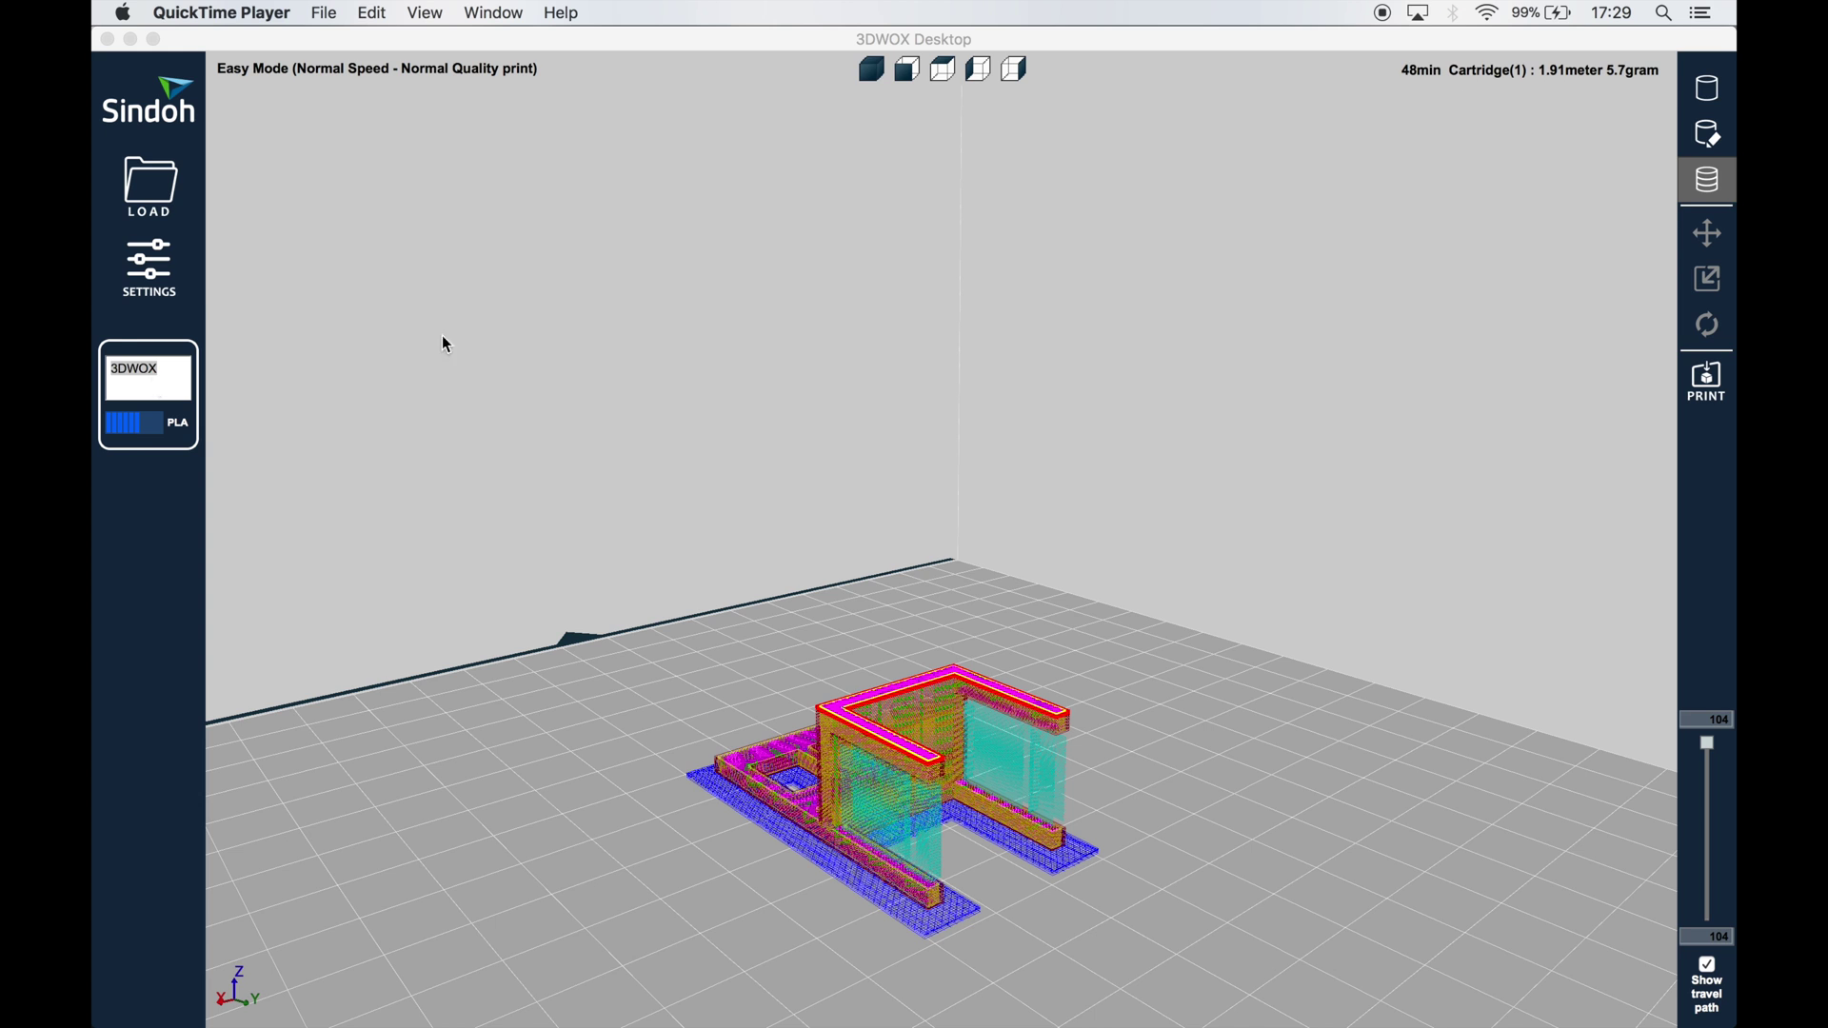
left_click(122, 295)
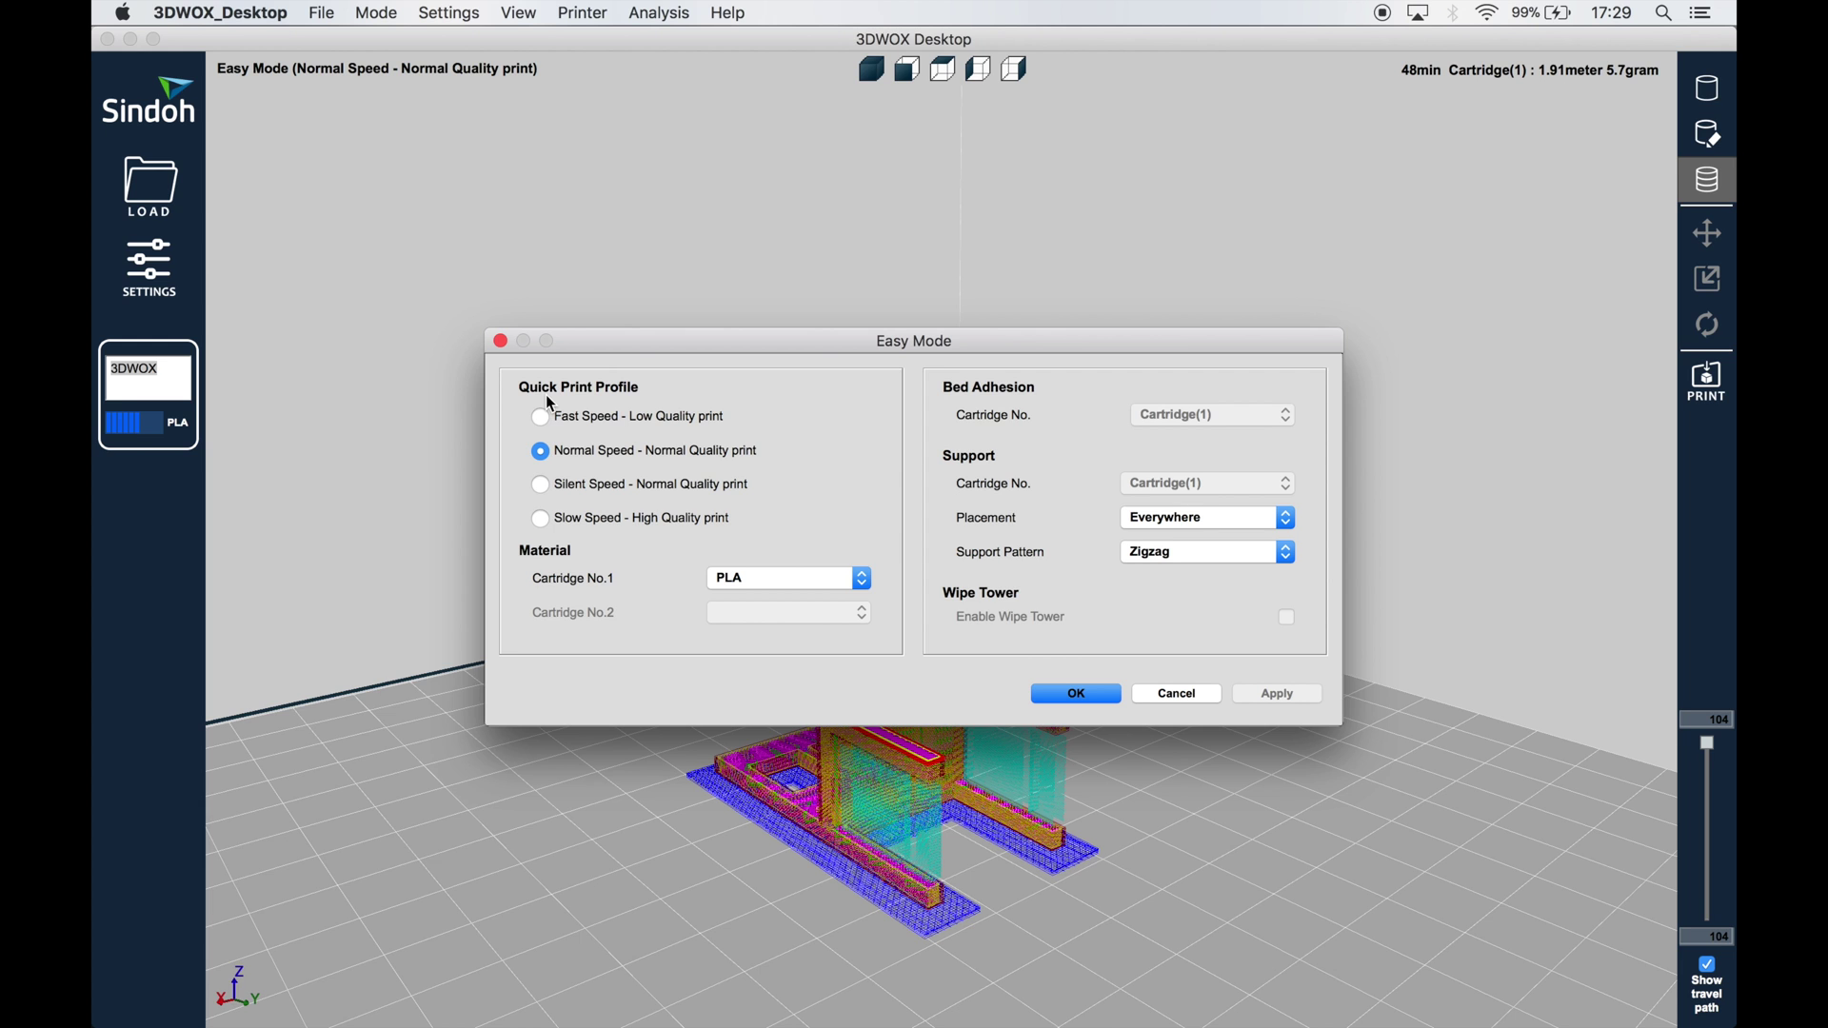
left_click(541, 417)
left_click(1295, 696)
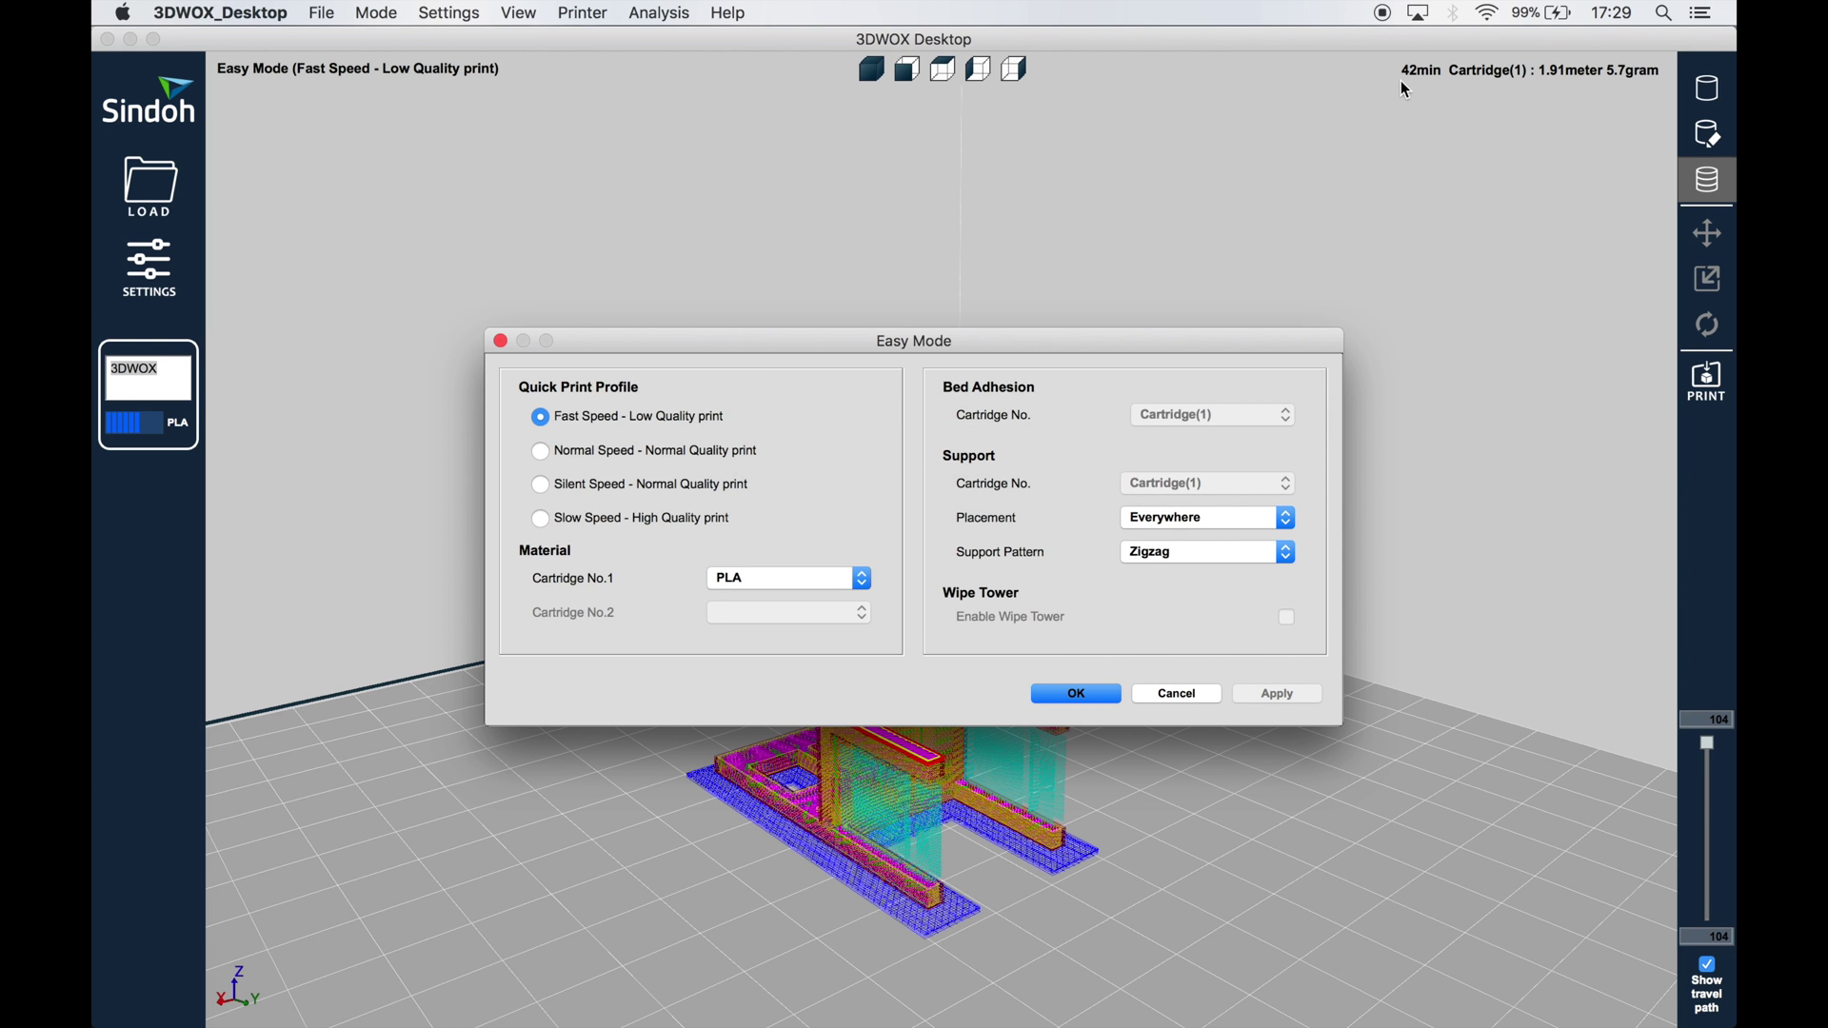
left_click(541, 522)
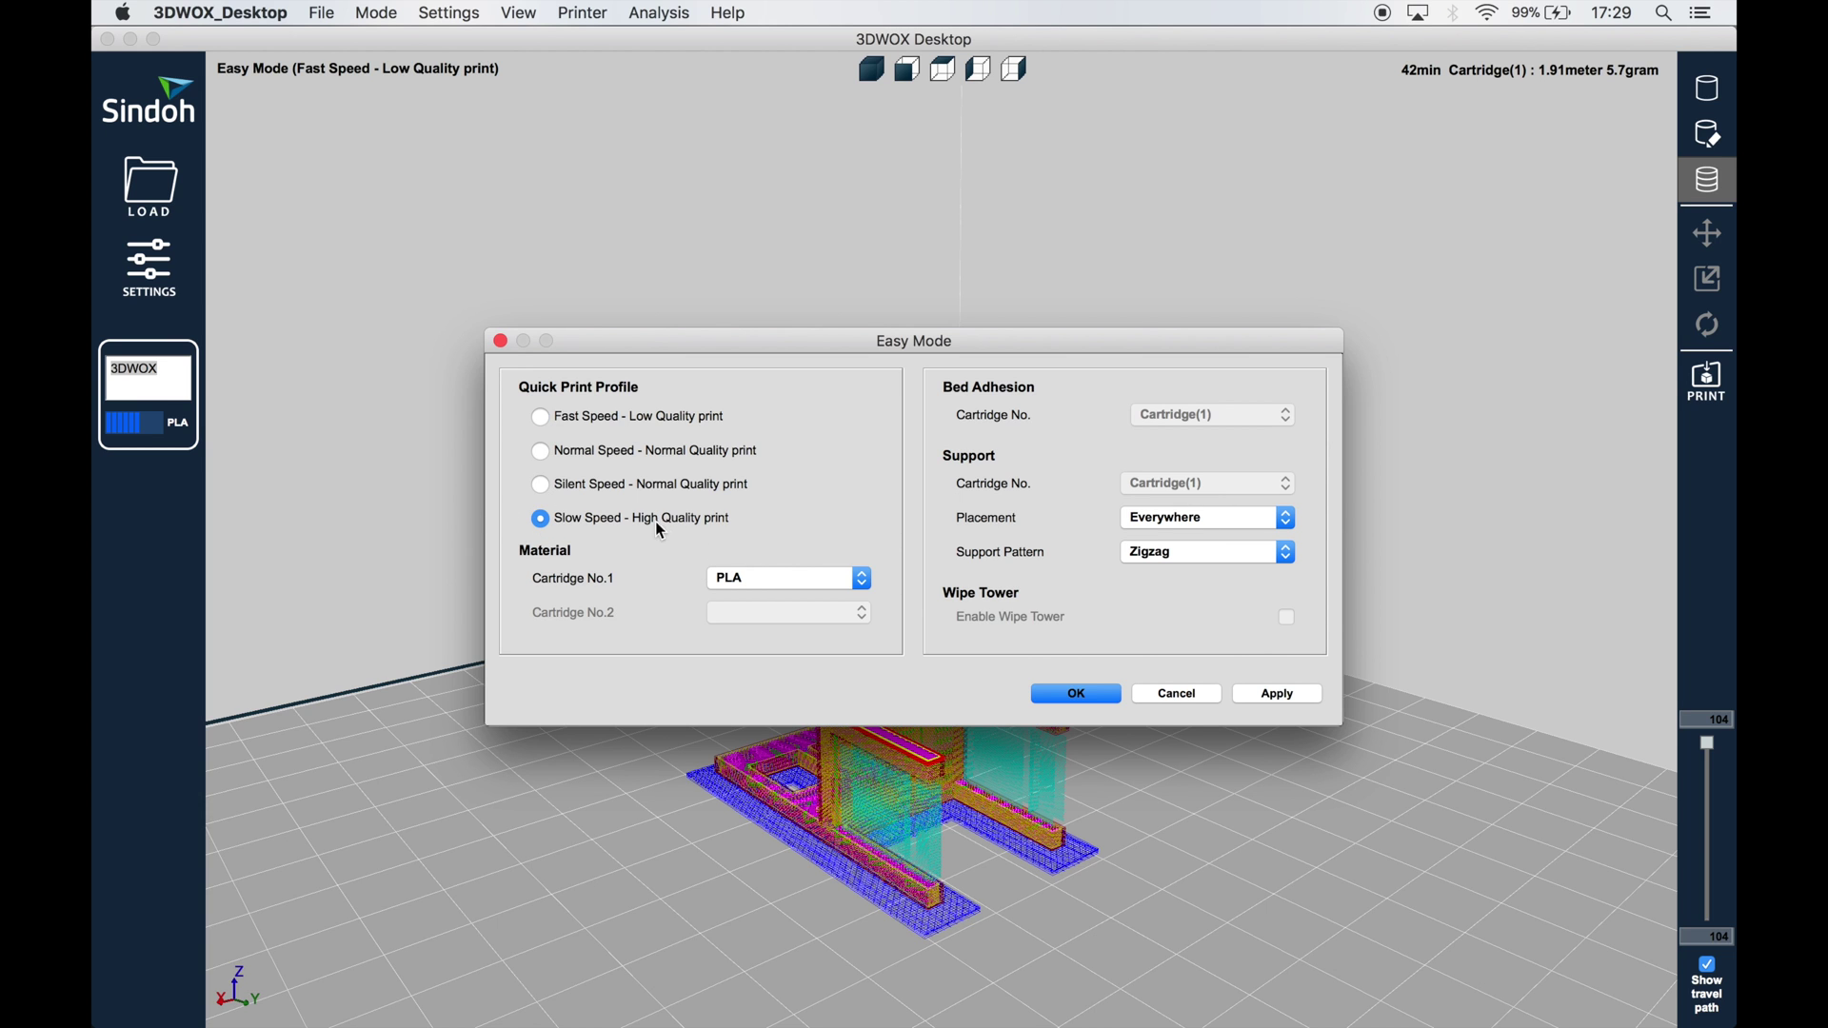
left_click(1255, 692)
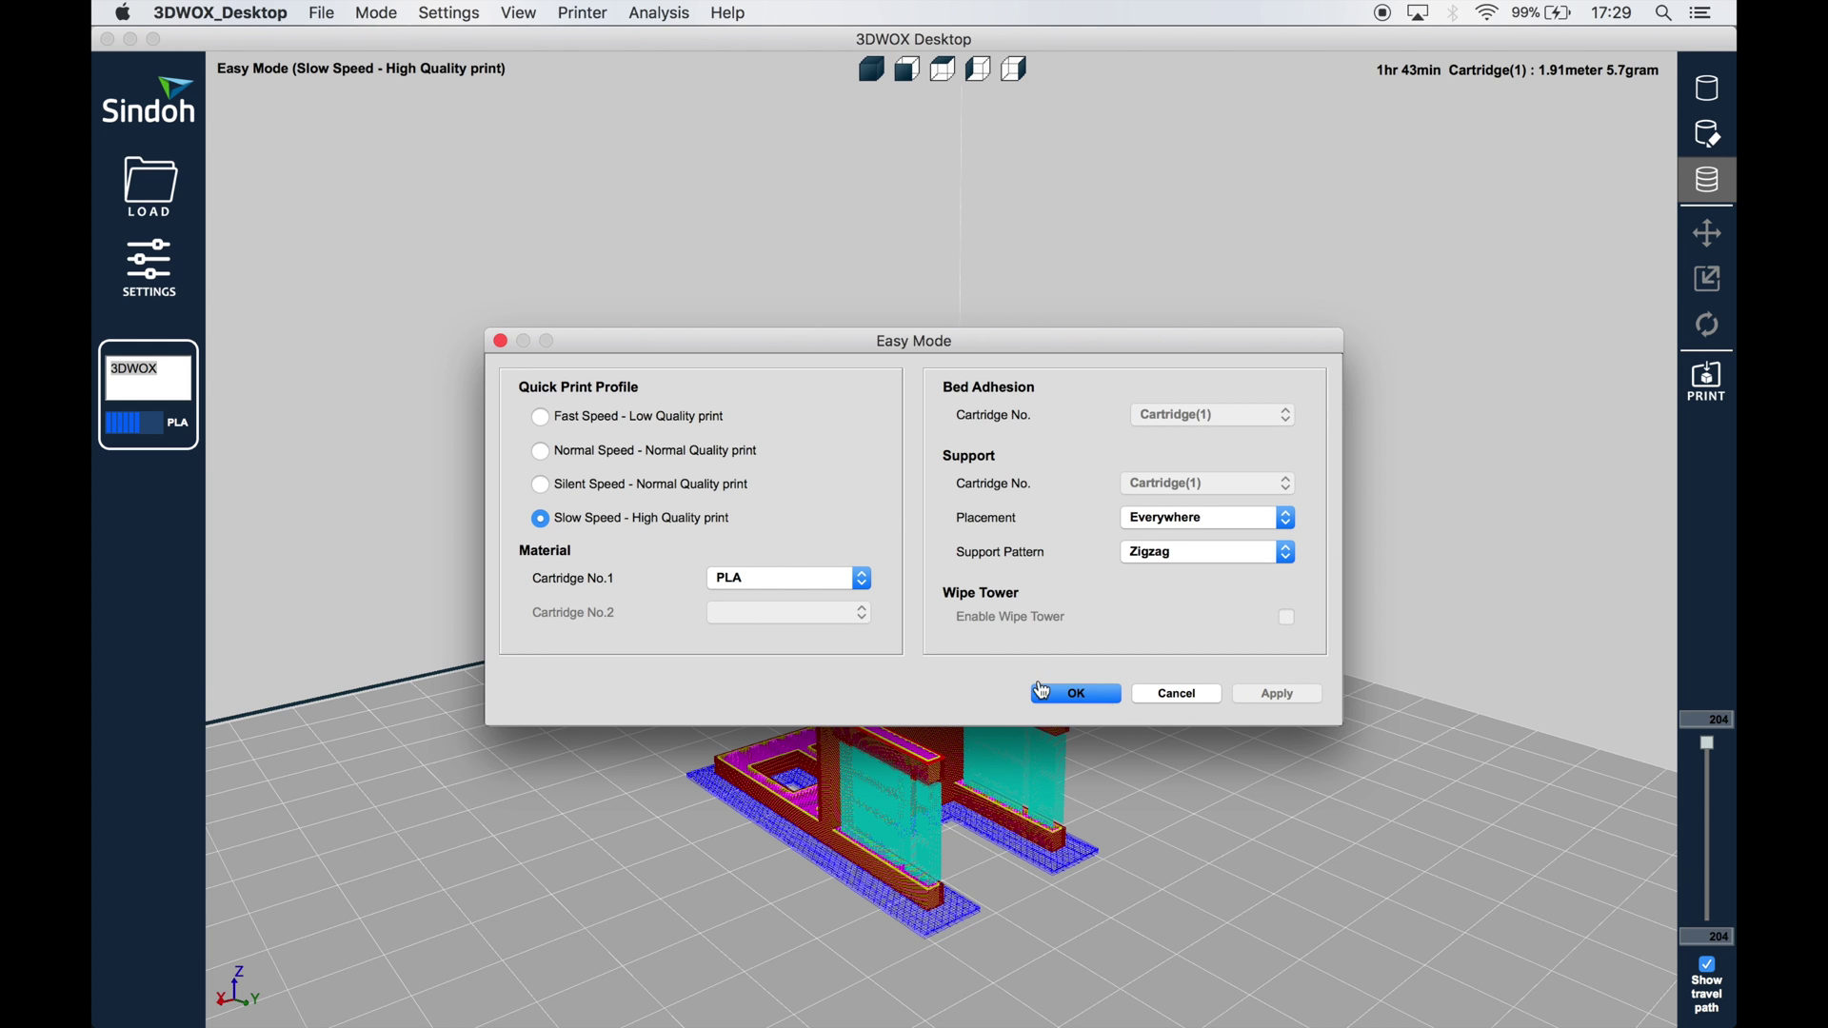
left_click(567, 453)
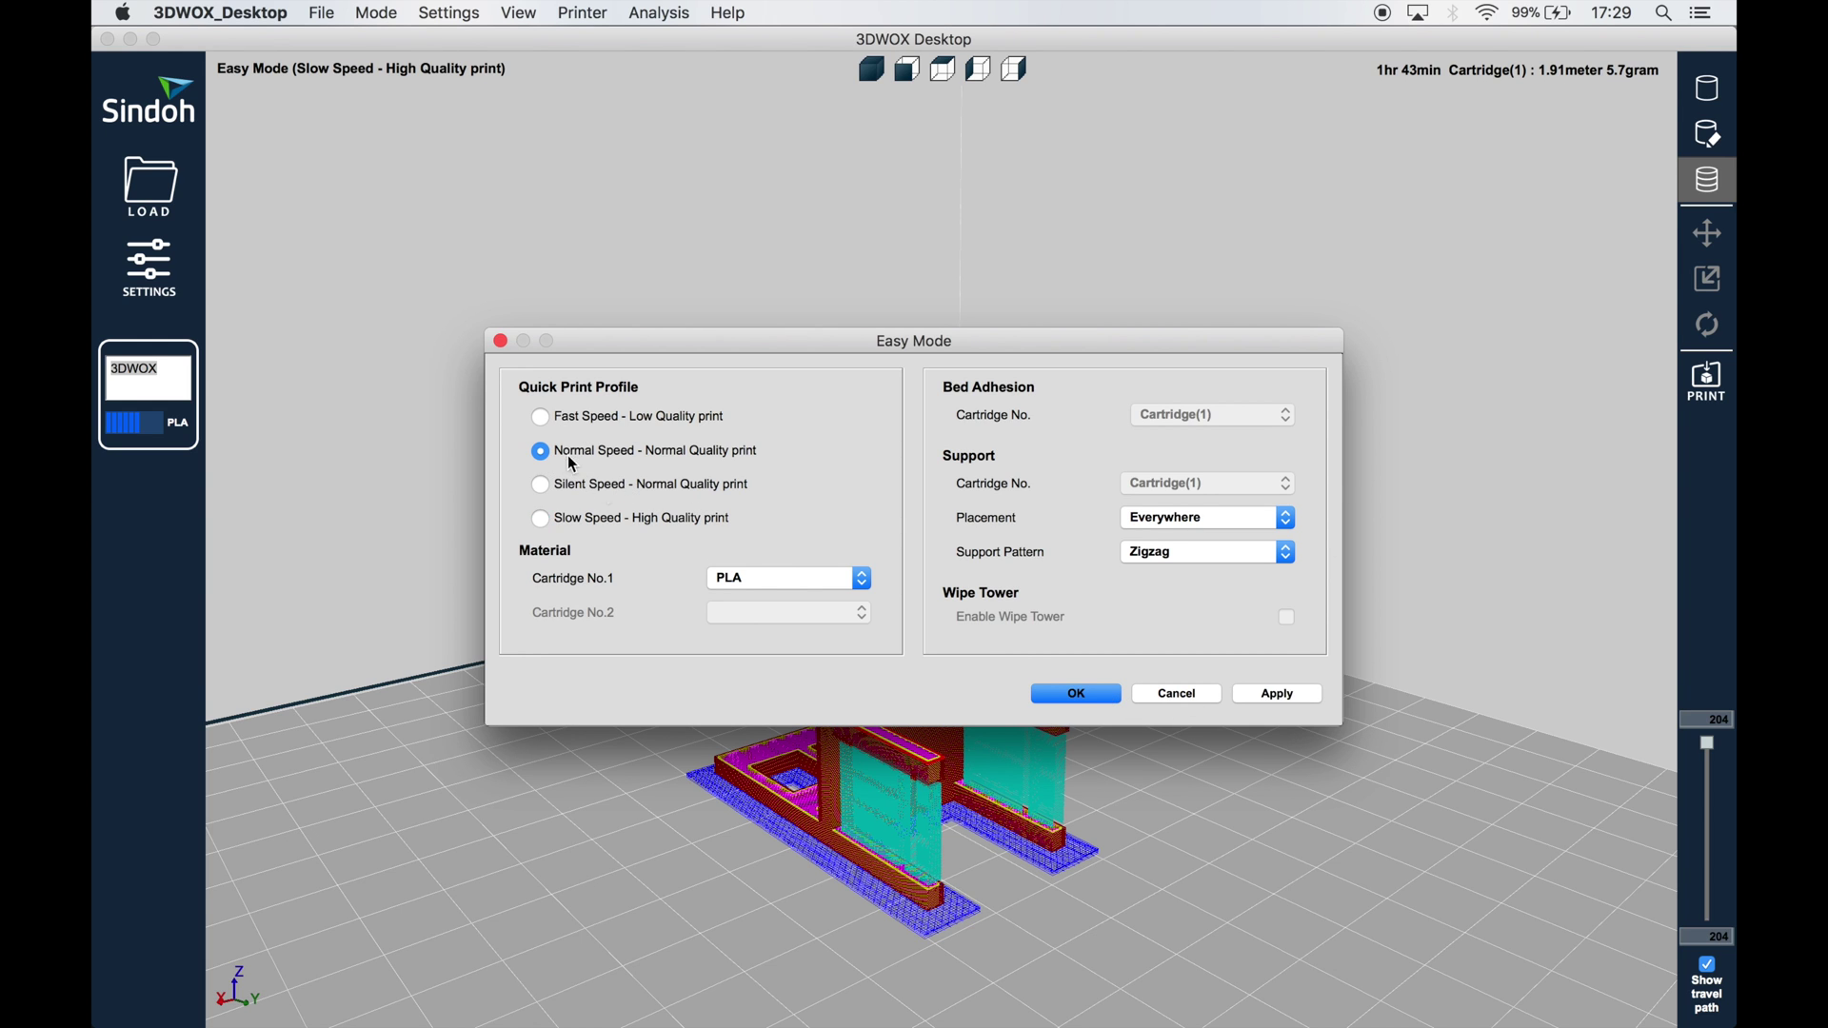
left_click(1071, 695)
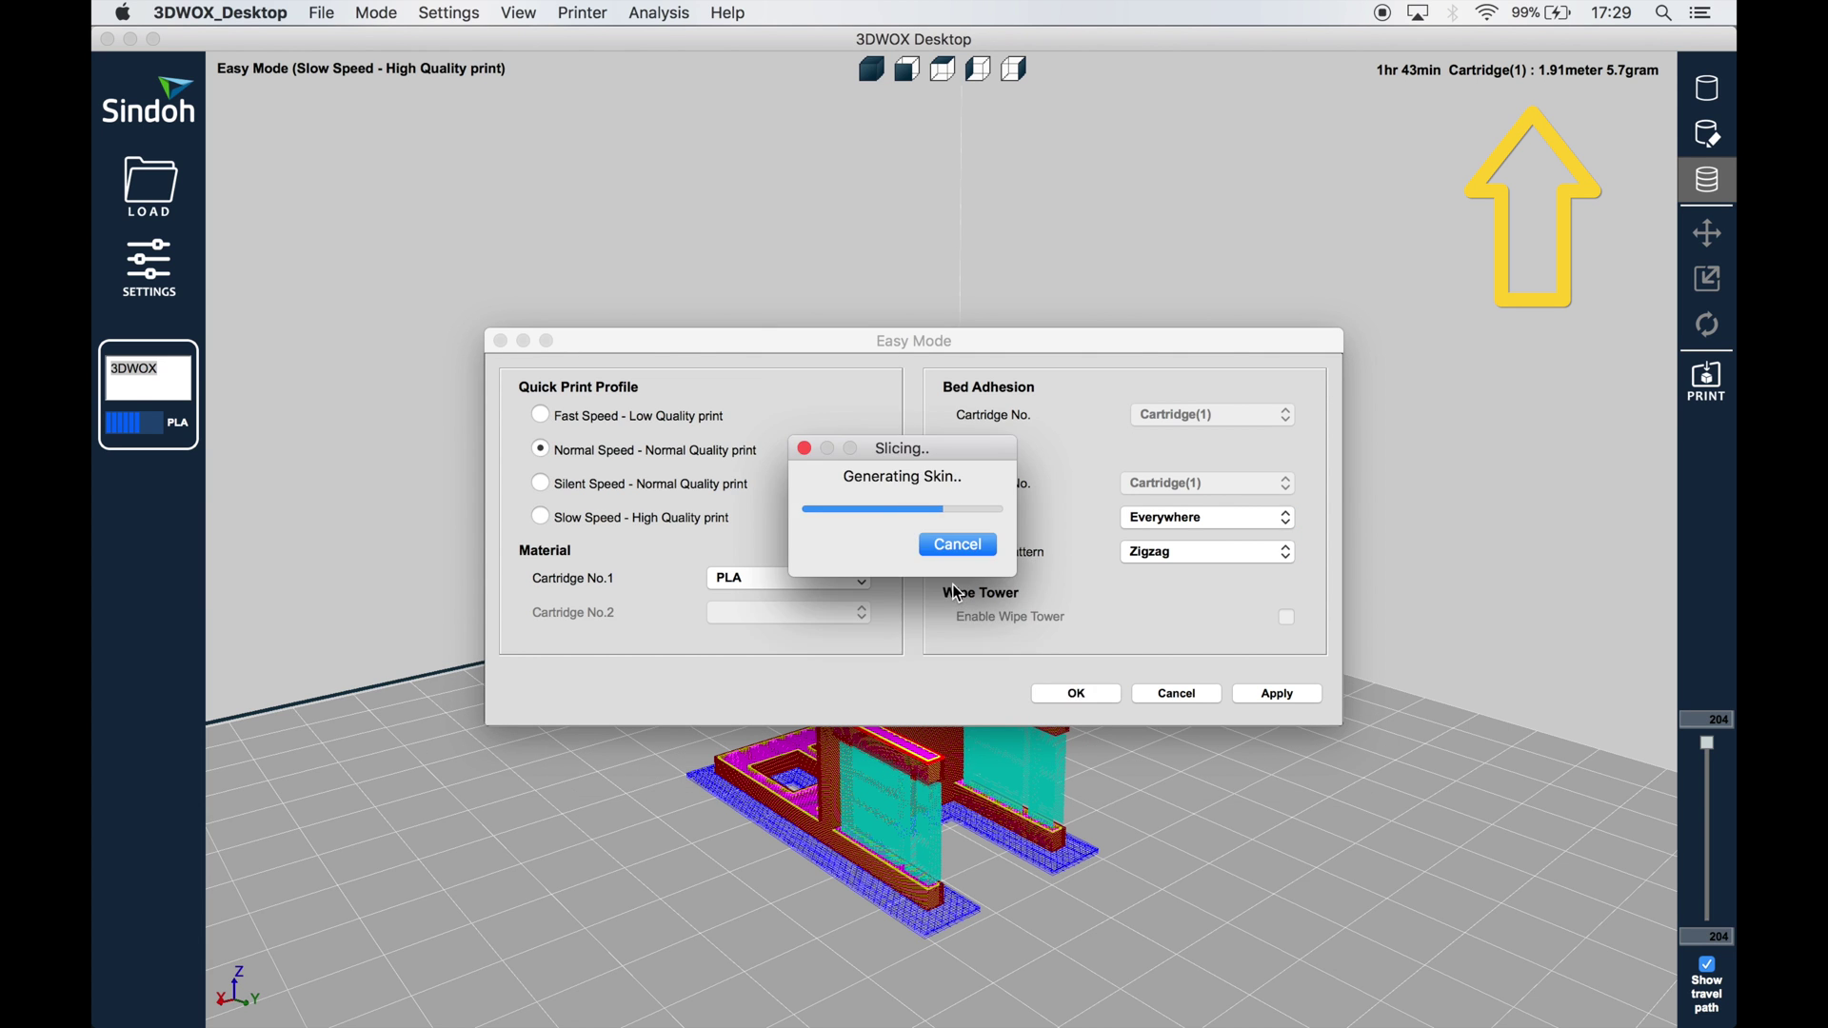